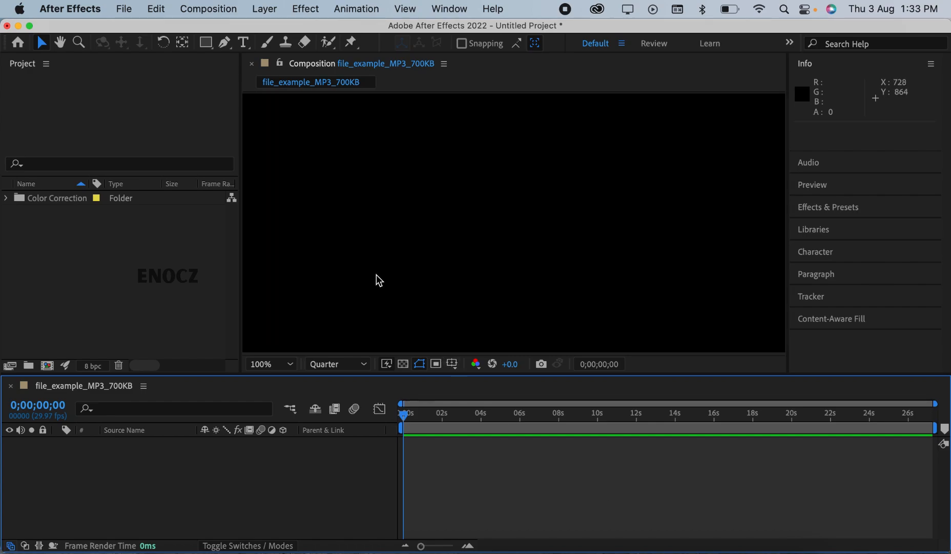
Step: Draw an open wavy path across the composition with the Pen tool, using a 19 px white stroke and no fill
{"action": "left_click", "coordinate": [226, 43]}
{"action": "left_click_drag", "start_coordinate": [282, 241], "coordinate": [312, 223]}
{"action": "left_click", "coordinate": [362, 199]}
{"action": "left_click_drag", "start_coordinate": [398, 206], "coordinate": [467, 221]}
{"action": "left_click_drag", "start_coordinate": [500, 270], "coordinate": [537, 299]}
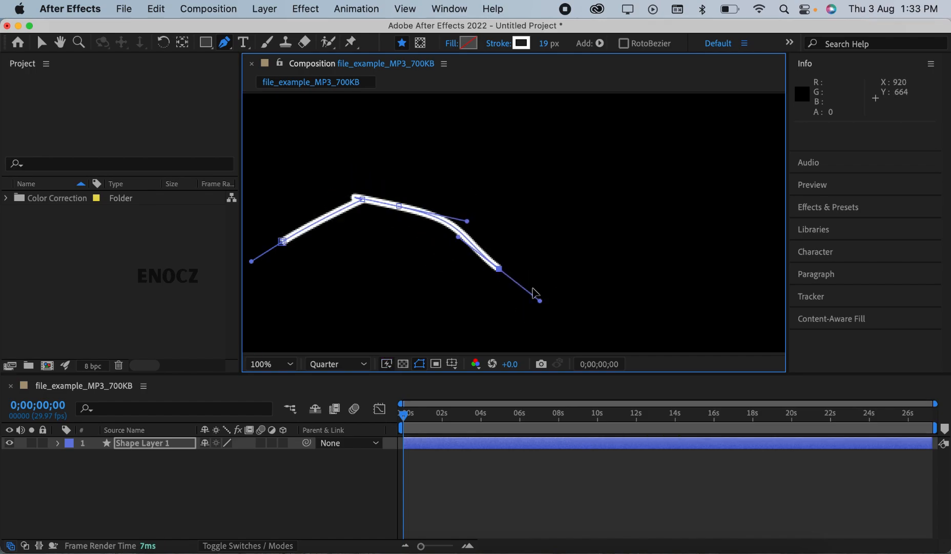
{"action": "left_click_drag", "start_coordinate": [620, 283], "coordinate": [674, 255]}
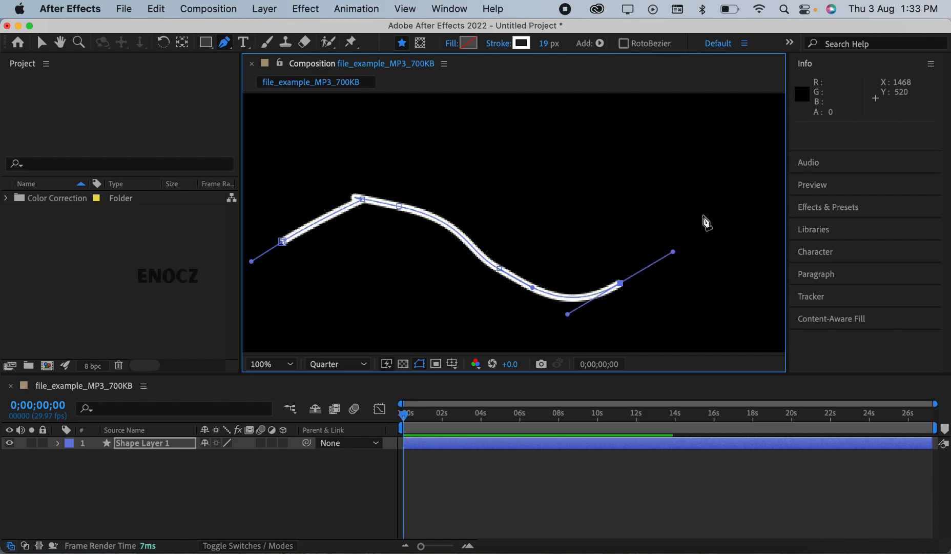
{"action": "left_click_drag", "start_coordinate": [703, 215], "coordinate": [795, 245]}
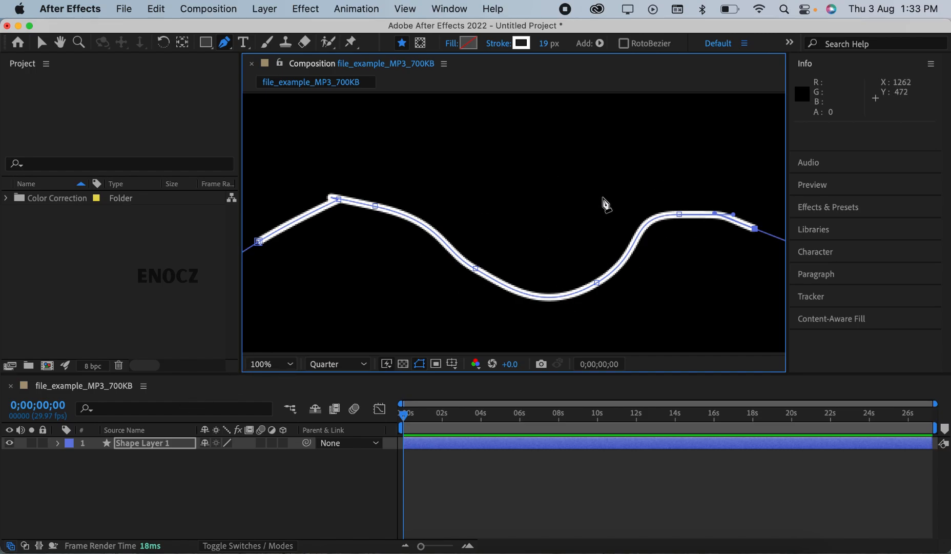
Step: Expand the shape layer's Stroke 1 properties down to Dashes and add a dash to the stroke
{"action": "left_click", "coordinate": [57, 442]}
{"action": "left_click", "coordinate": [73, 456]}
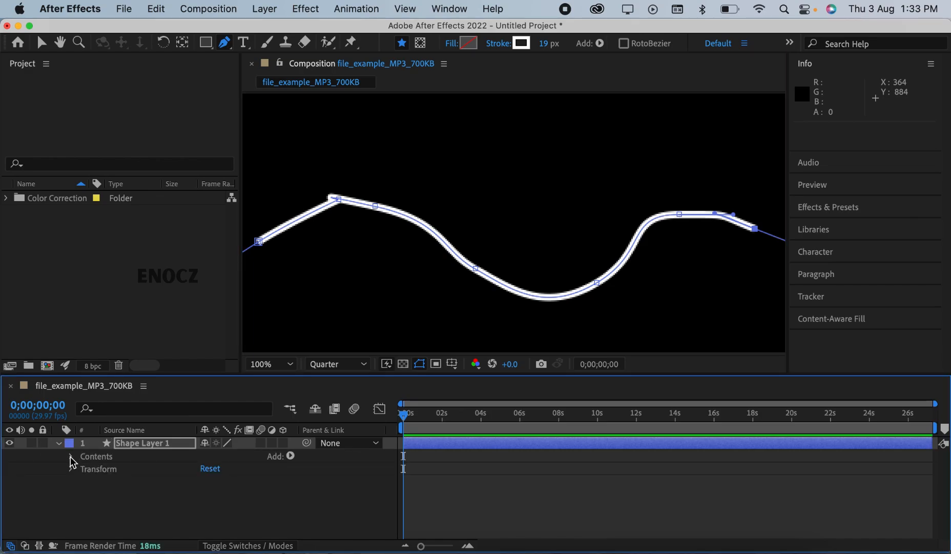
{"action": "left_click", "coordinate": [84, 468]}
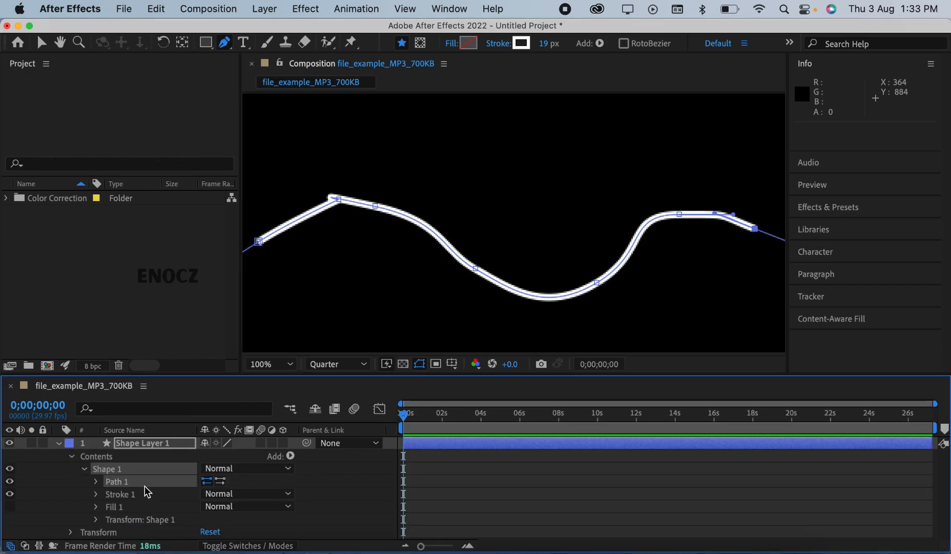
{"action": "left_click", "coordinate": [96, 494]}
{"action": "scroll", "coordinate": [117, 499], "scroll_direction": "down", "scroll_amount": 5}
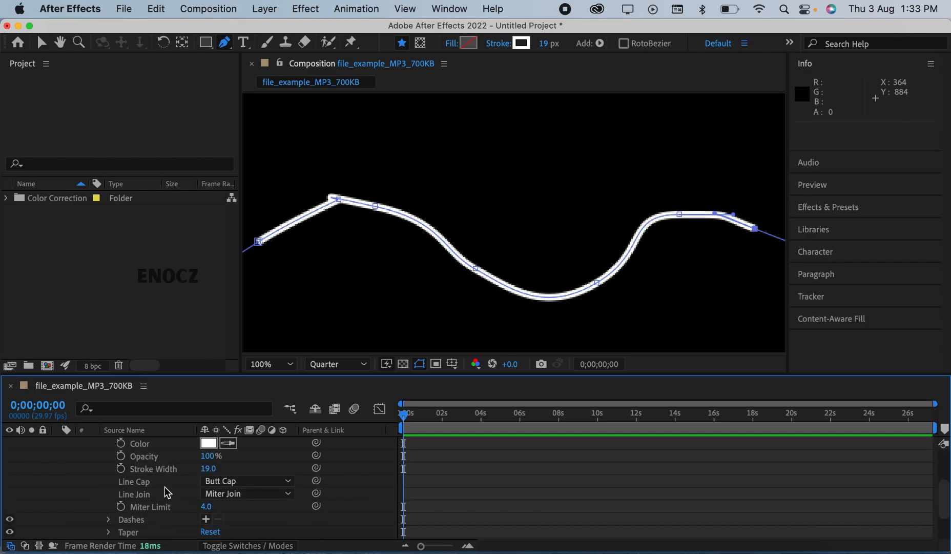
{"action": "scroll", "coordinate": [165, 490], "scroll_direction": "up", "scroll_amount": 1}
{"action": "scroll", "coordinate": [165, 510], "scroll_direction": "down", "scroll_amount": 1}
{"action": "scroll", "coordinate": [115, 483], "scroll_direction": "down", "scroll_amount": 3}
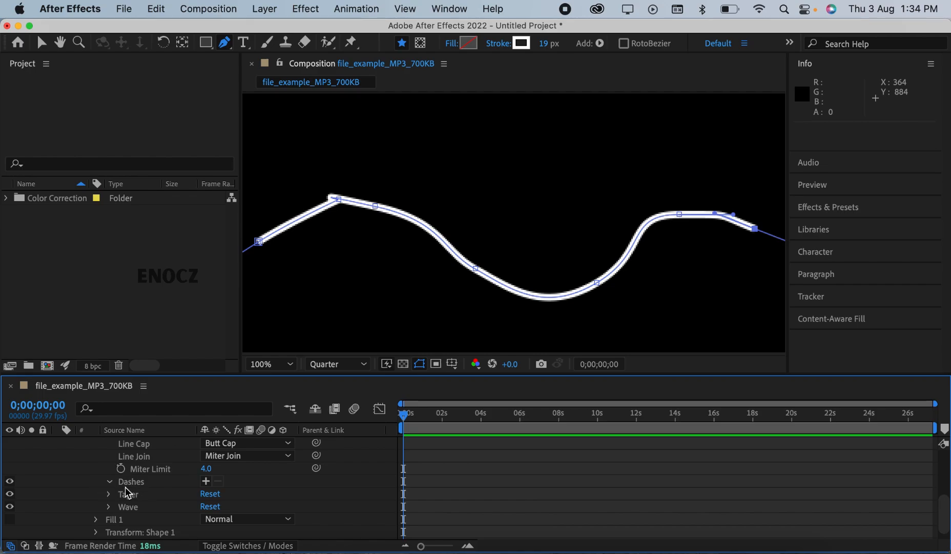
{"action": "left_click", "coordinate": [207, 482]}
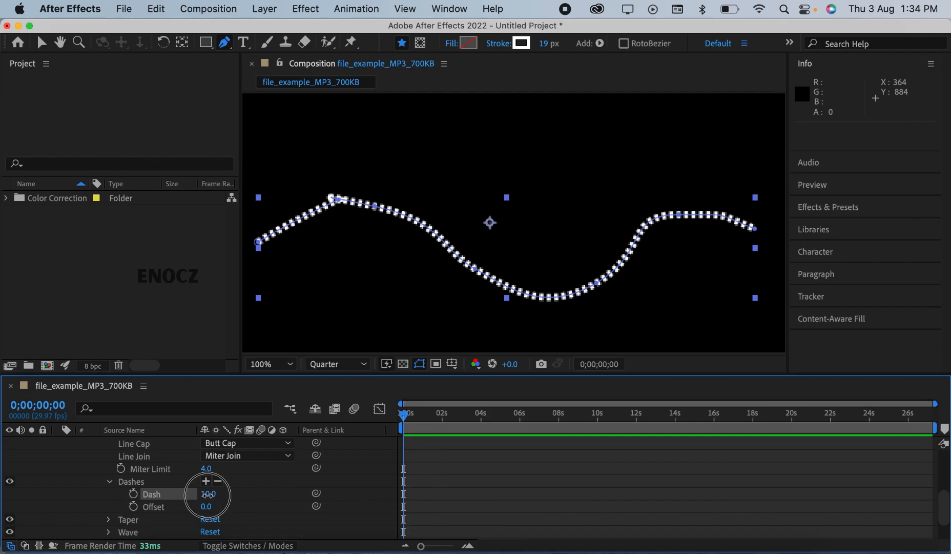
Step: Keyframe the stroke's Dash value from 0 at the start of the timeline to 173 at 0;00;06;00
{"action": "left_click_drag", "start_coordinate": [208, 494], "coordinate": [164, 498]}
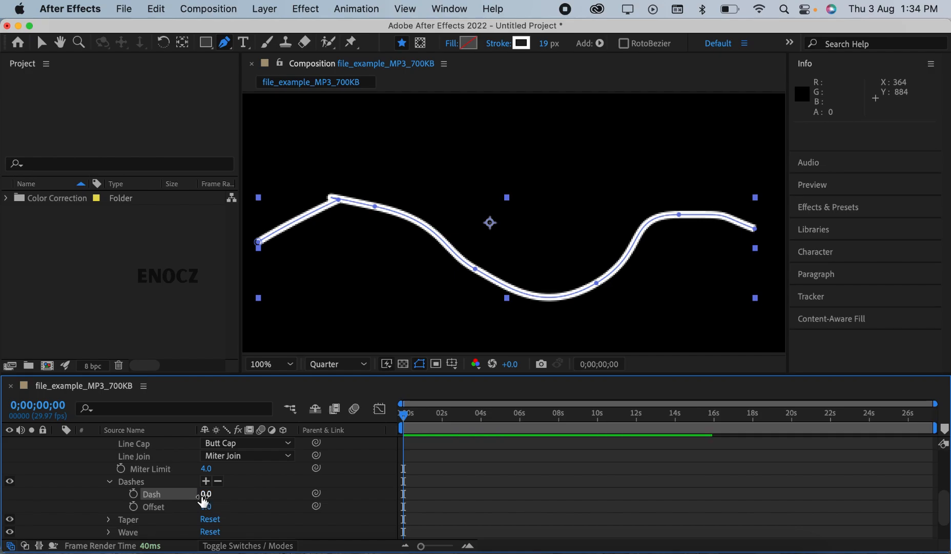
{"action": "left_click", "coordinate": [133, 494]}
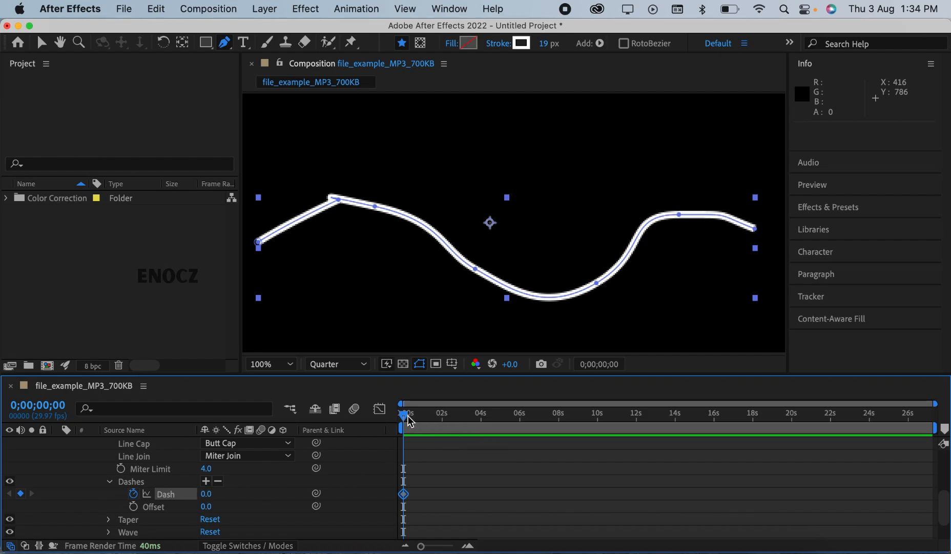
{"action": "left_click_drag", "start_coordinate": [410, 420], "coordinate": [525, 425]}
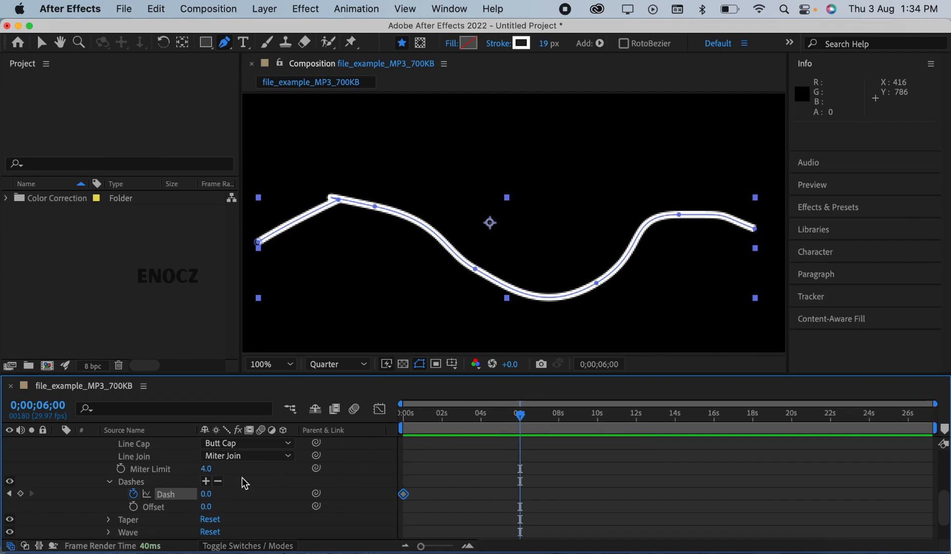
{"action": "left_click_drag", "start_coordinate": [207, 495], "coordinate": [341, 492]}
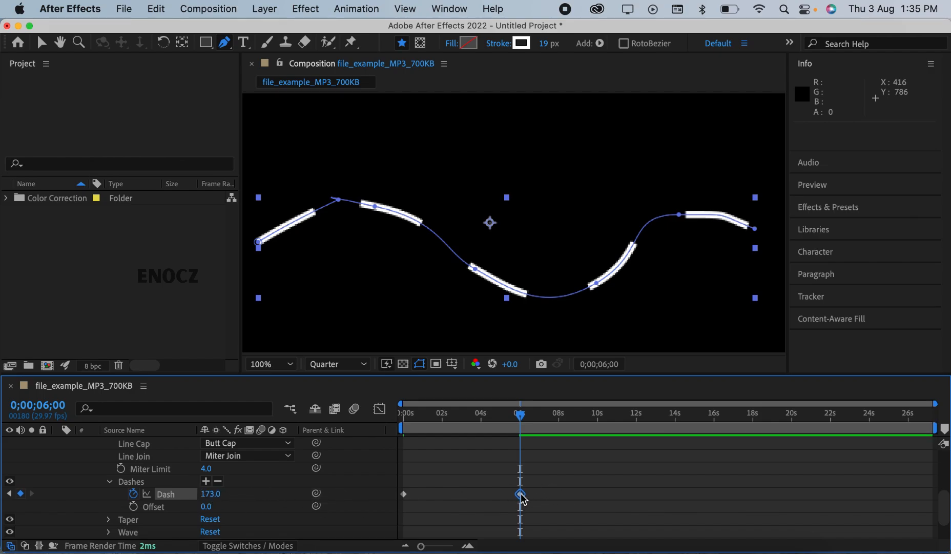
{"action": "mouse_move", "coordinate": [522, 498]}
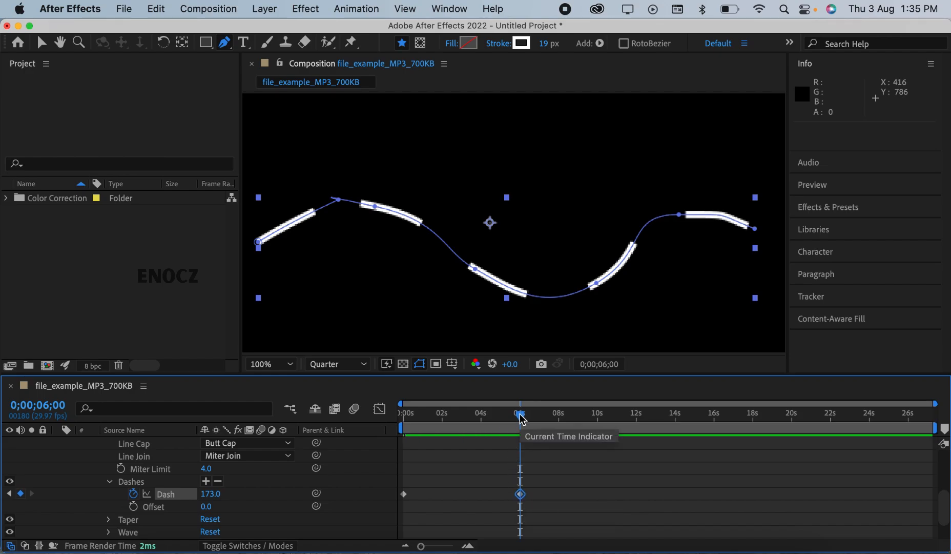
Step: Preview the Dash length animation from the first frame, then return the playhead to the start
{"action": "left_click_drag", "start_coordinate": [520, 418], "coordinate": [351, 430]}
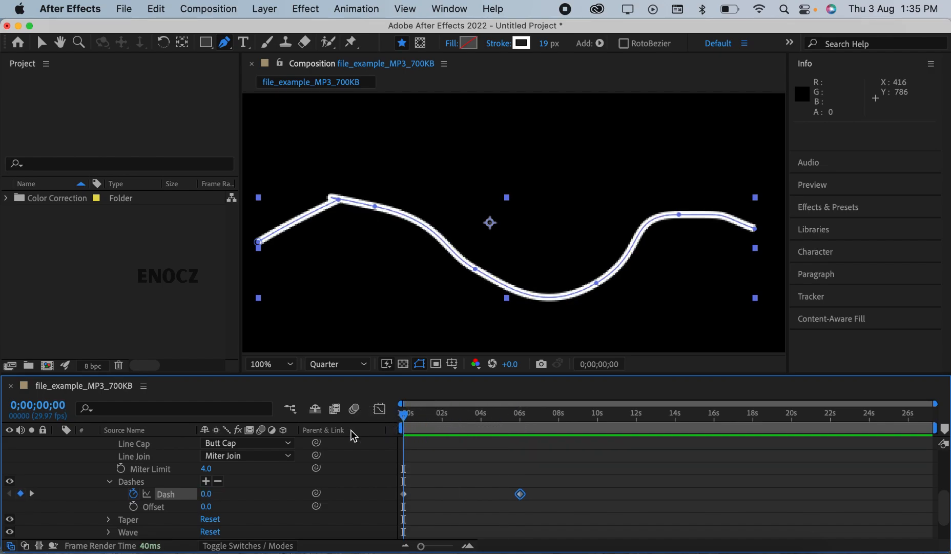
{"action": "key", "text": "space"}
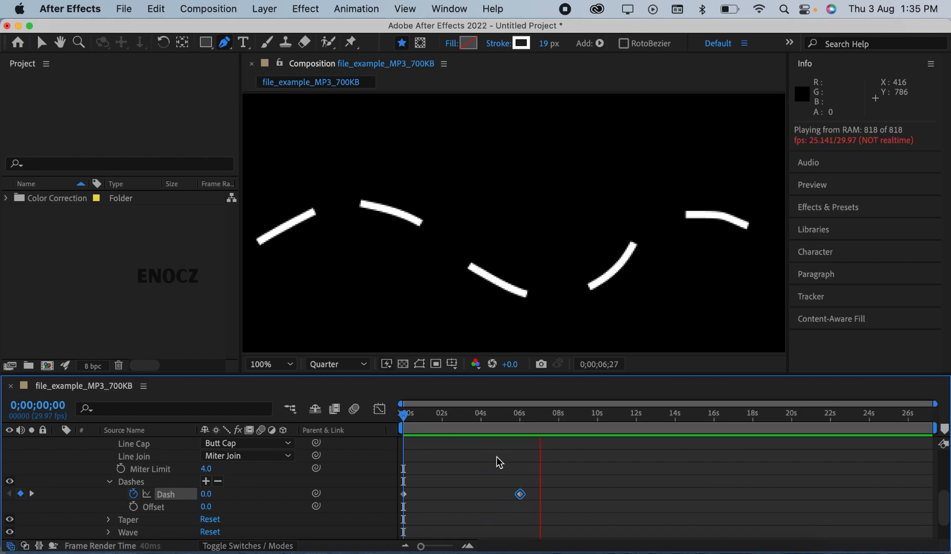
{"action": "key", "text": "space"}
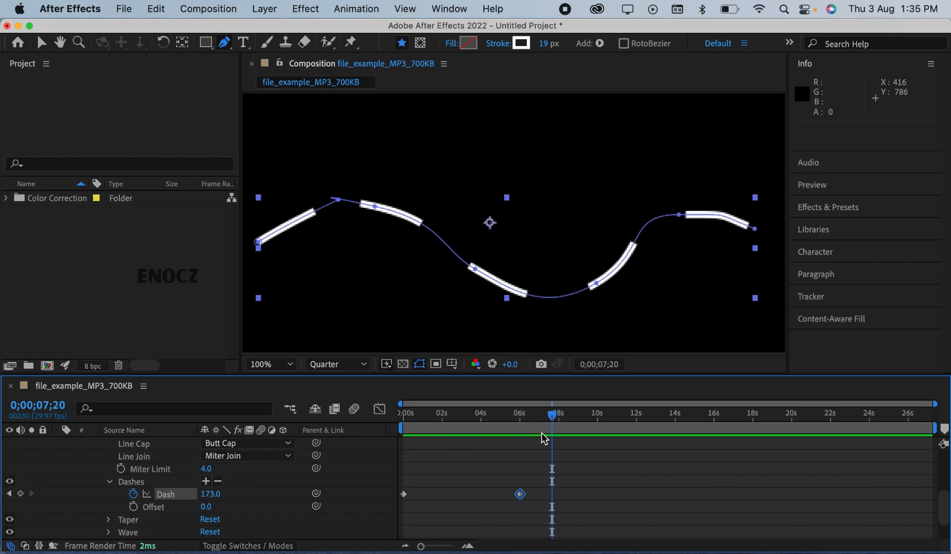
{"action": "left_click_drag", "start_coordinate": [555, 418], "coordinate": [381, 419]}
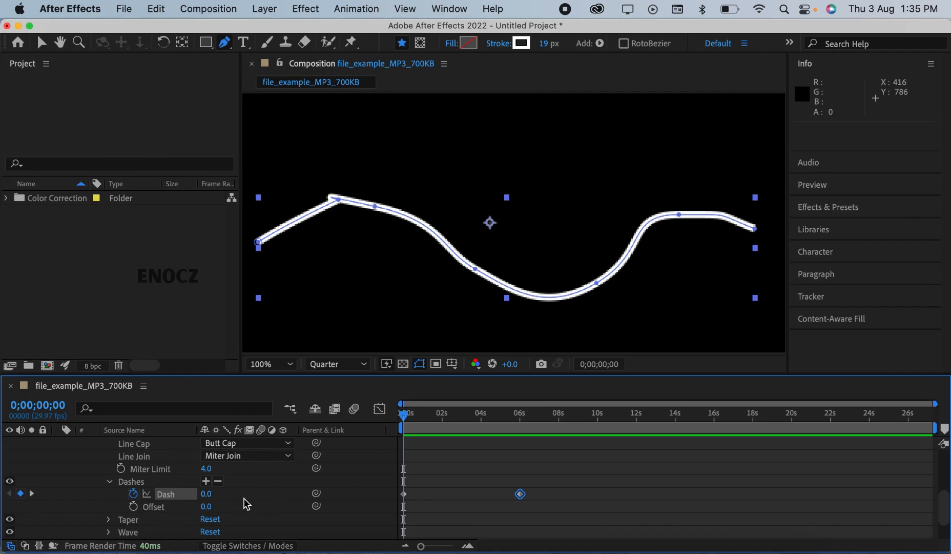
Step: Remove the Dash keyframes and set a constant Dash value of 118
{"action": "left_click", "coordinate": [134, 495]}
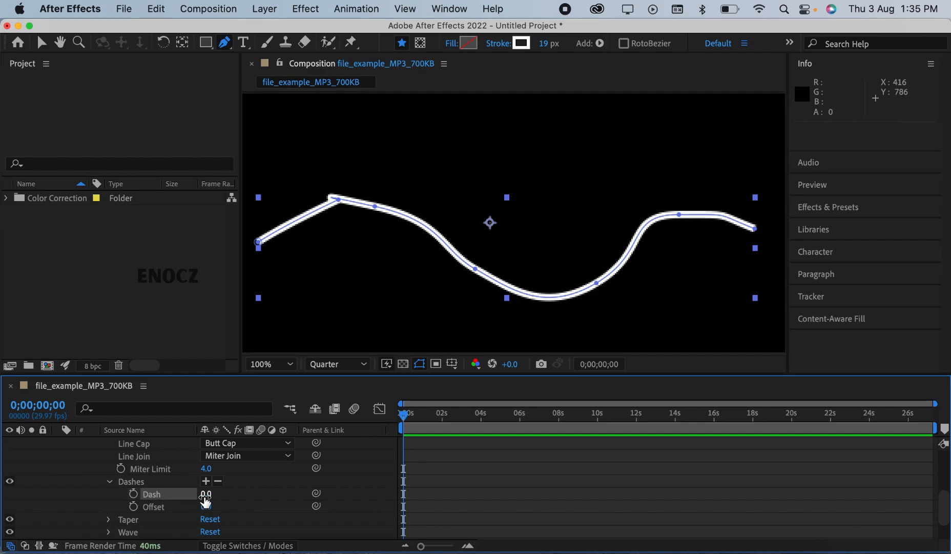
{"action": "left_click_drag", "start_coordinate": [205, 495], "coordinate": [266, 496]}
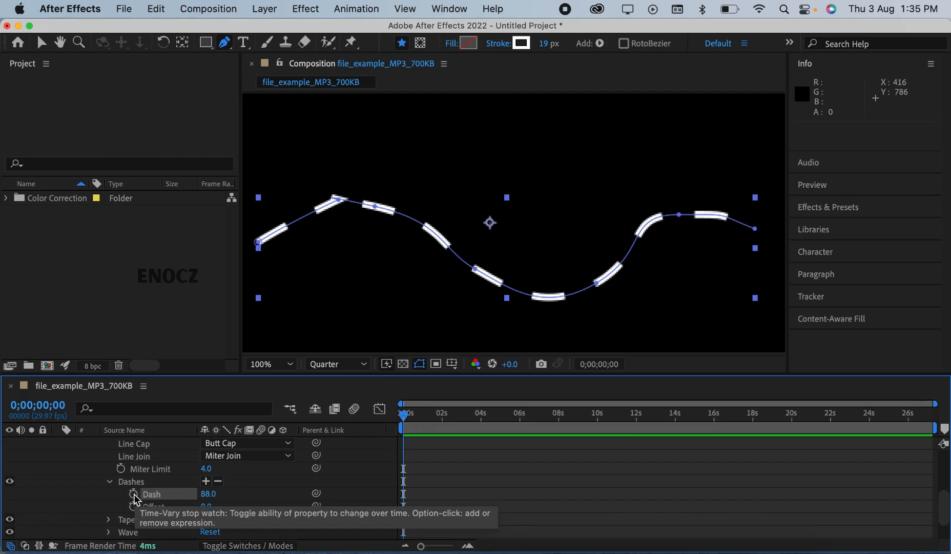
{"action": "left_click_drag", "start_coordinate": [212, 494], "coordinate": [224, 495]}
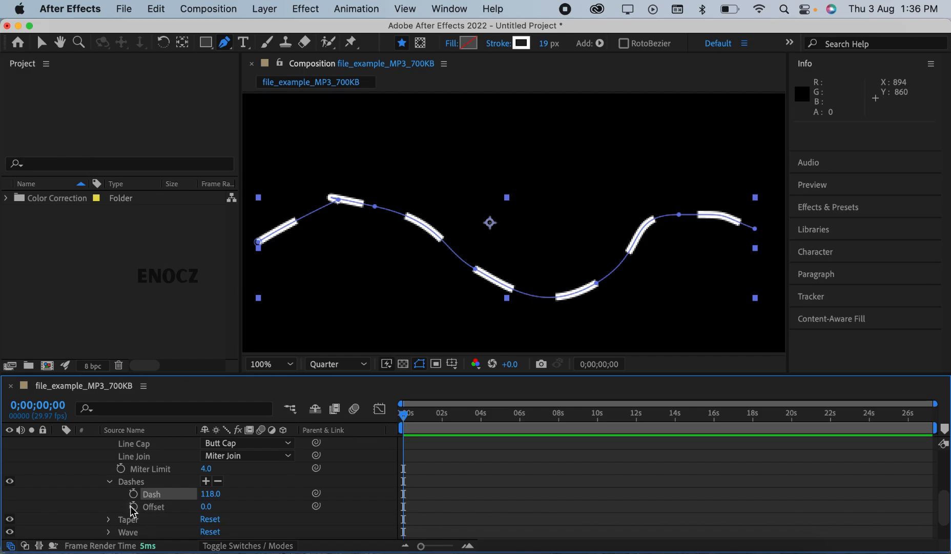
Step: Keyframe the dash Offset from 0 at the start of the timeline to 155 at 0;00;05;28
{"action": "mouse_move", "coordinate": [210, 507]}
{"action": "left_mouse_down"}
{"action": "mouse_move", "coordinate": [193, 507]}
{"action": "mouse_move", "coordinate": [209, 509]}
{"action": "left_mouse_up"}
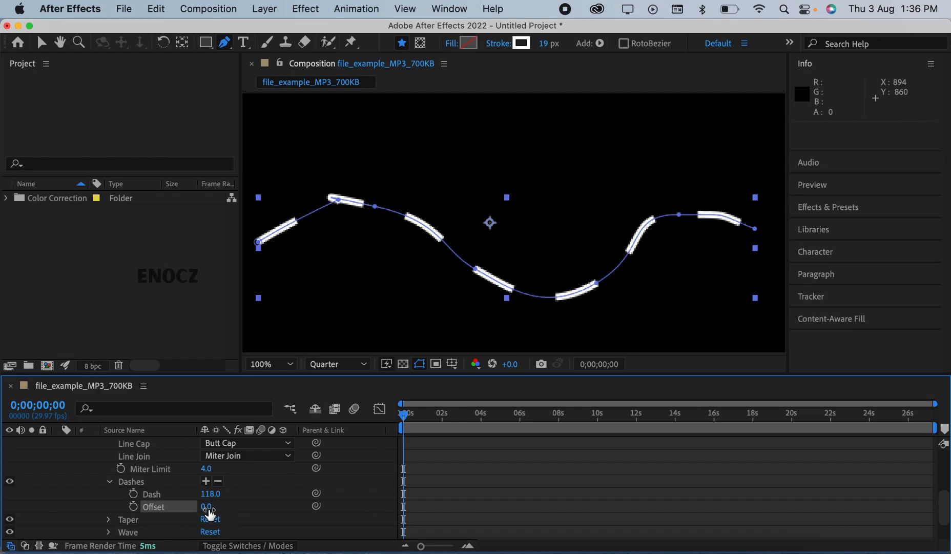
{"action": "left_click", "coordinate": [133, 507]}
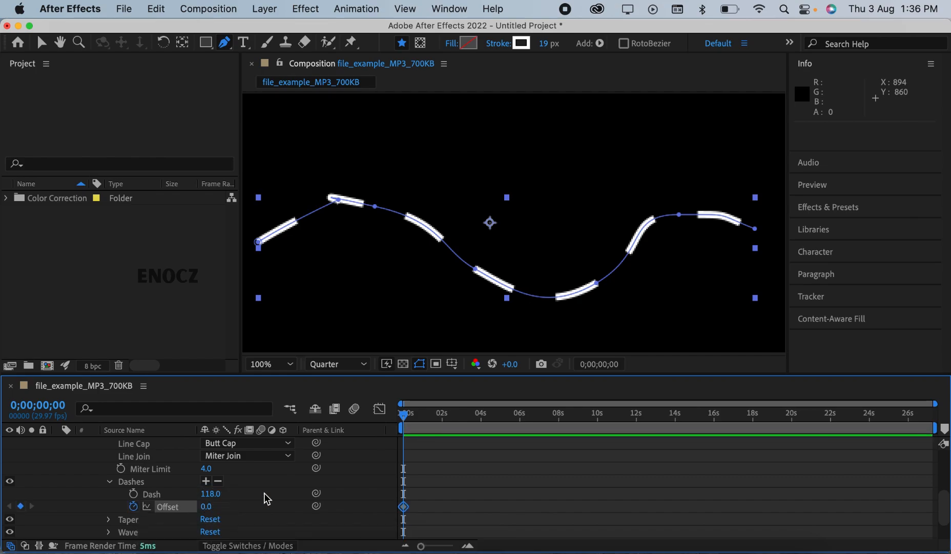
{"action": "left_click_drag", "start_coordinate": [407, 420], "coordinate": [519, 420]}
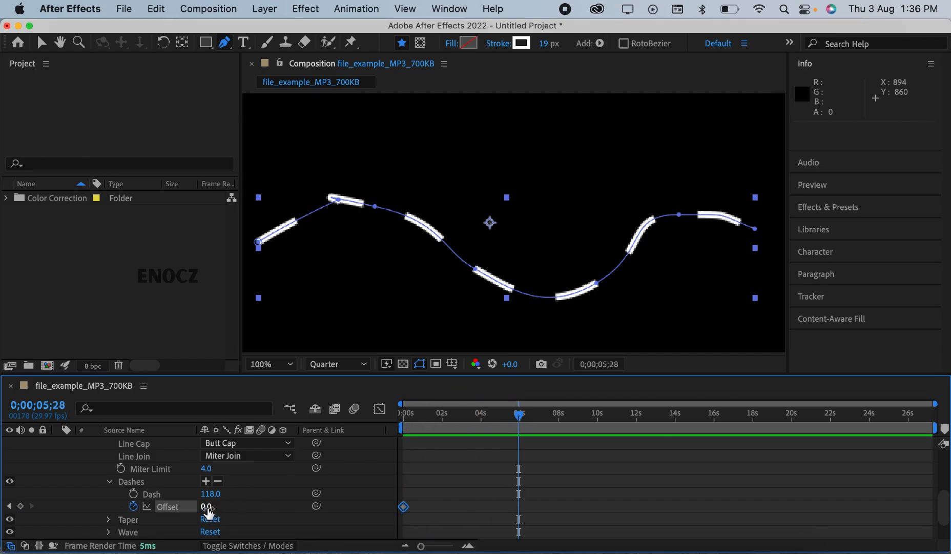
{"action": "left_click_drag", "start_coordinate": [208, 510], "coordinate": [340, 520]}
{"action": "left_click_drag", "start_coordinate": [366, 523], "coordinate": [333, 520]}
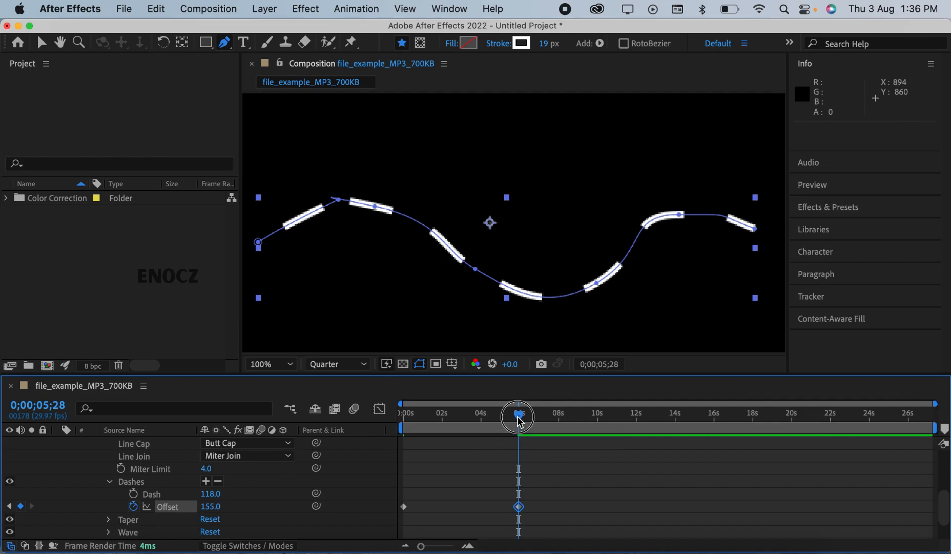
Step: Play the dash Offset animation from the start past its second keyframe
{"action": "left_click_drag", "start_coordinate": [518, 418], "coordinate": [378, 403]}
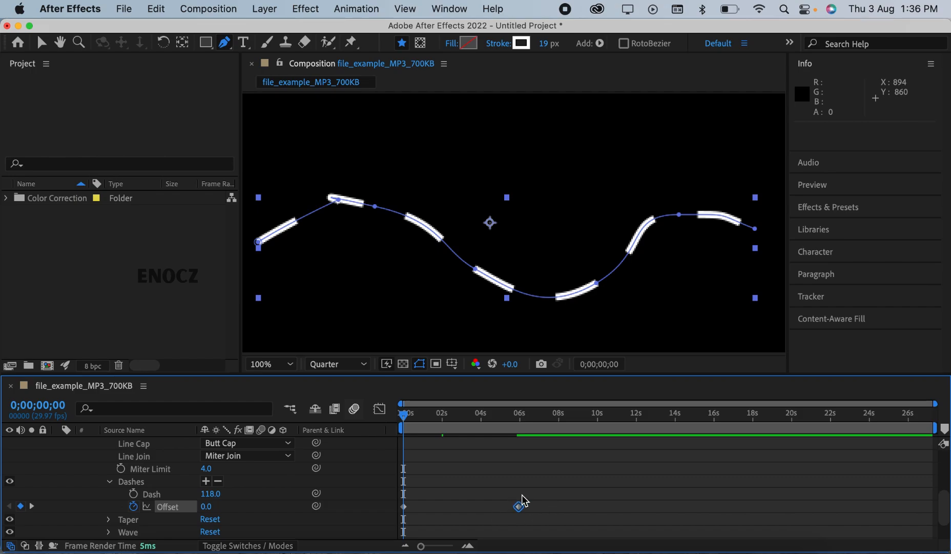
{"action": "mouse_move", "coordinate": [521, 508]}
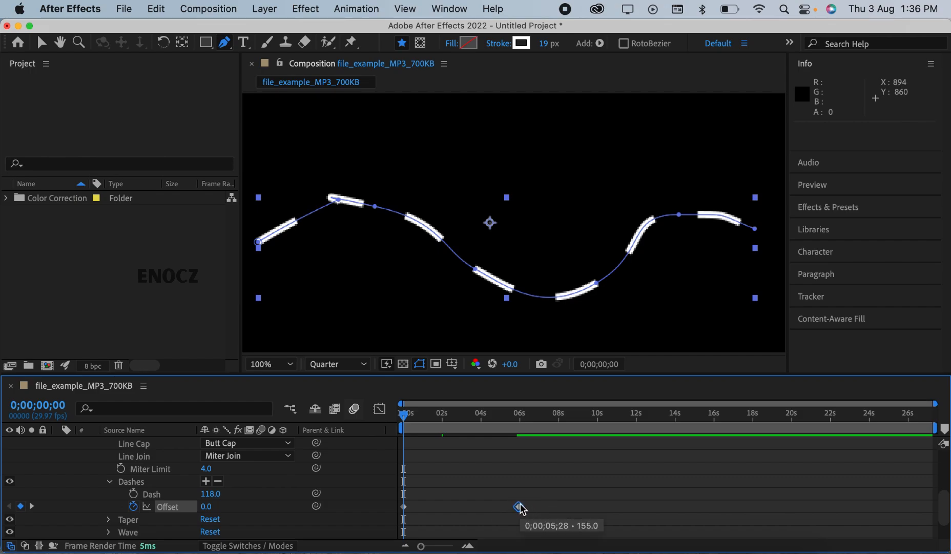
{"action": "key", "text": "space"}
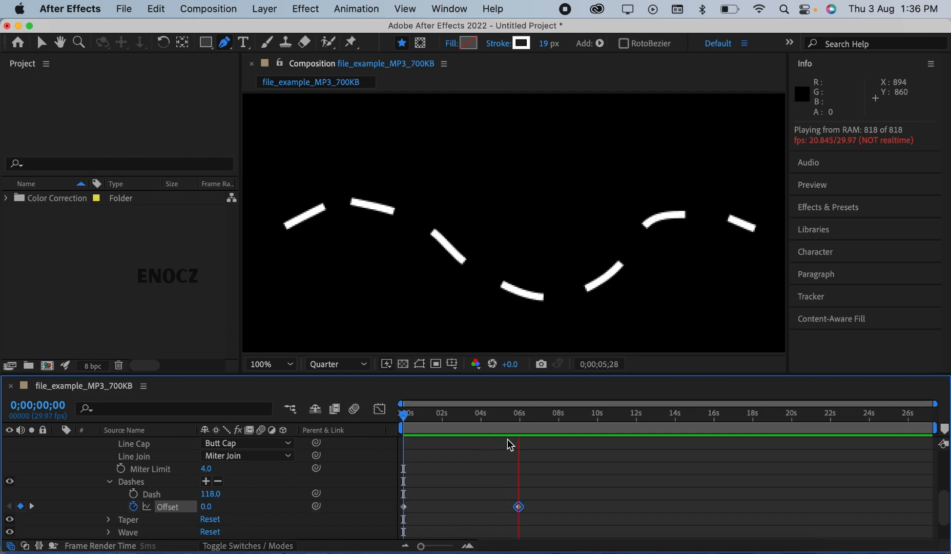
{"action": "key", "text": "space"}
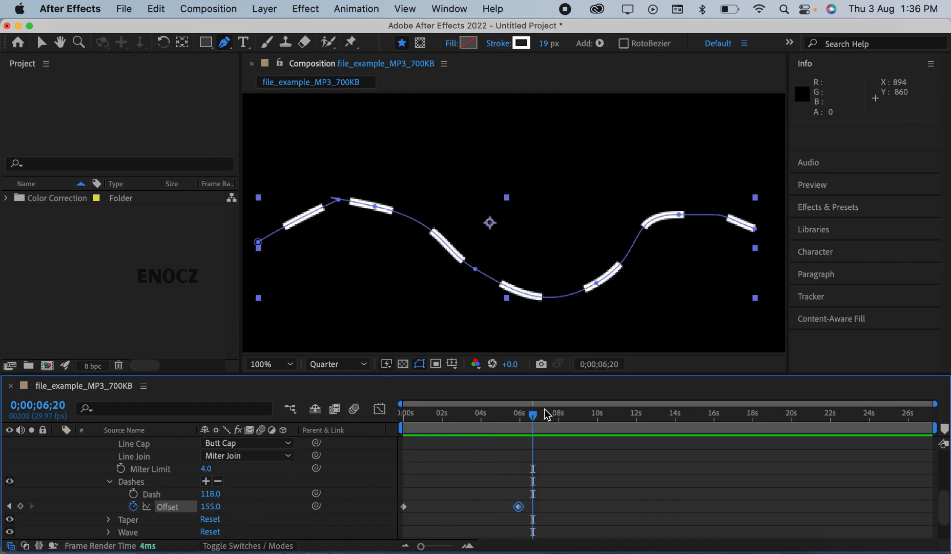
Step: Add a third Offset keyframe with a value of 375 at 0;00;10;03
{"action": "left_click_drag", "start_coordinate": [533, 414], "coordinate": [600, 426]}
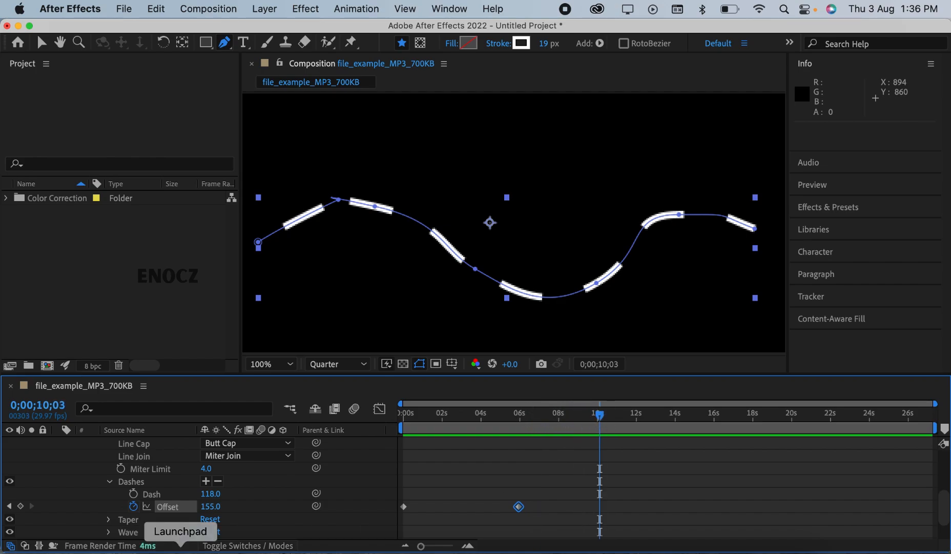
{"action": "left_click_drag", "start_coordinate": [207, 511], "coordinate": [375, 514]}
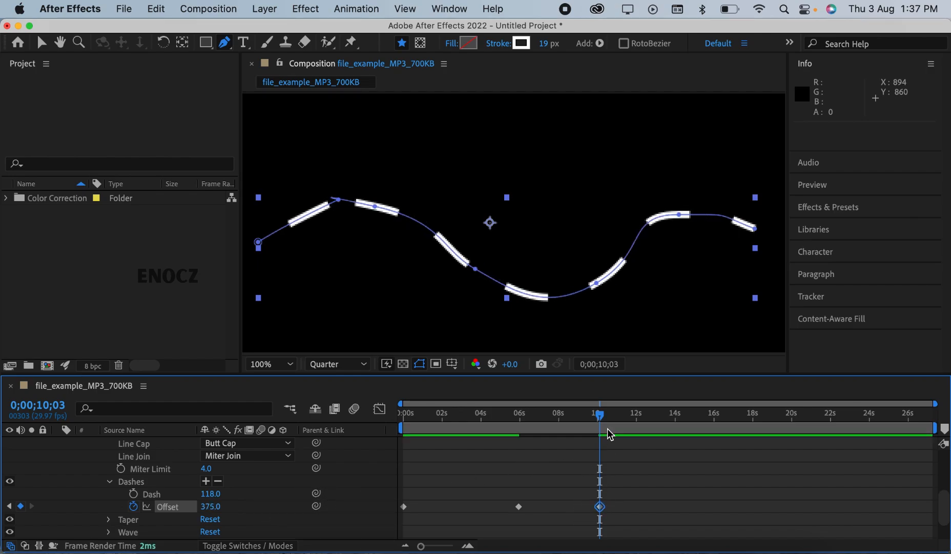
Step: Preview the extended Offset animation from the start past its third keyframe, then return the playhead to the first frame
{"action": "left_click_drag", "start_coordinate": [600, 421], "coordinate": [378, 410]}
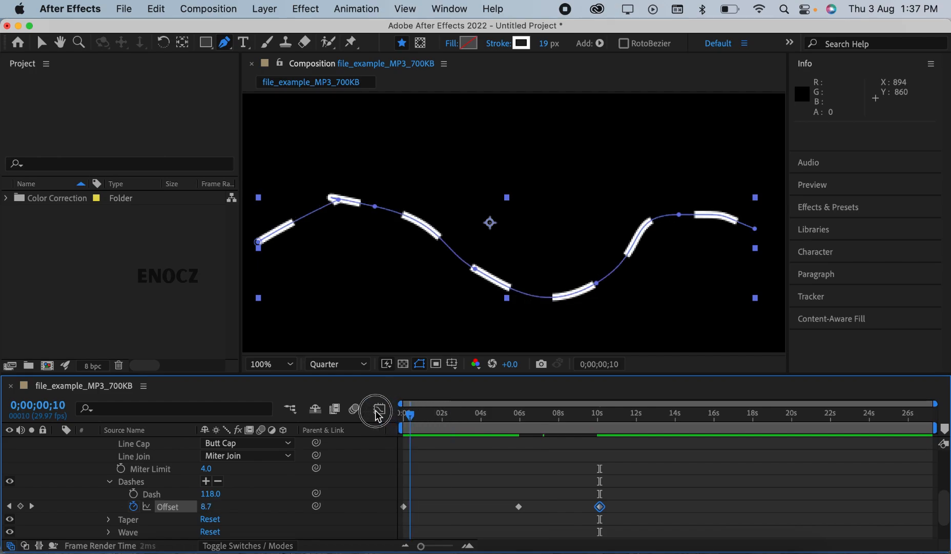
{"action": "left_click", "coordinate": [353, 418]}
{"action": "key", "text": "space"}
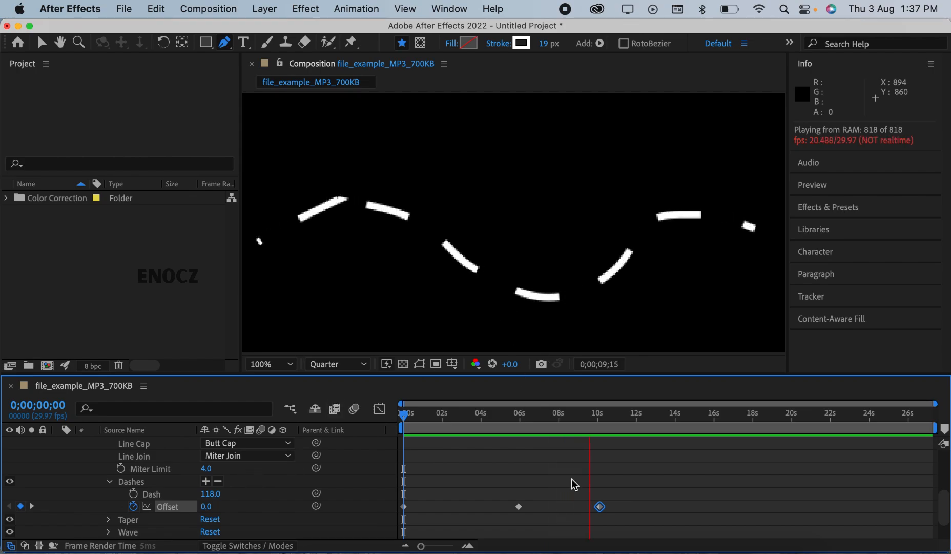
{"action": "key", "text": "space"}
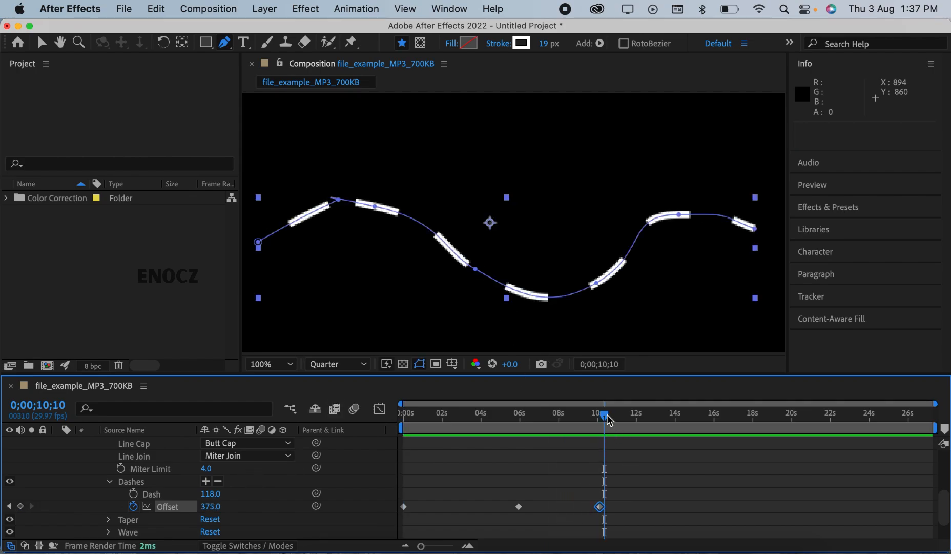
{"action": "left_click_drag", "start_coordinate": [608, 414], "coordinate": [365, 429]}
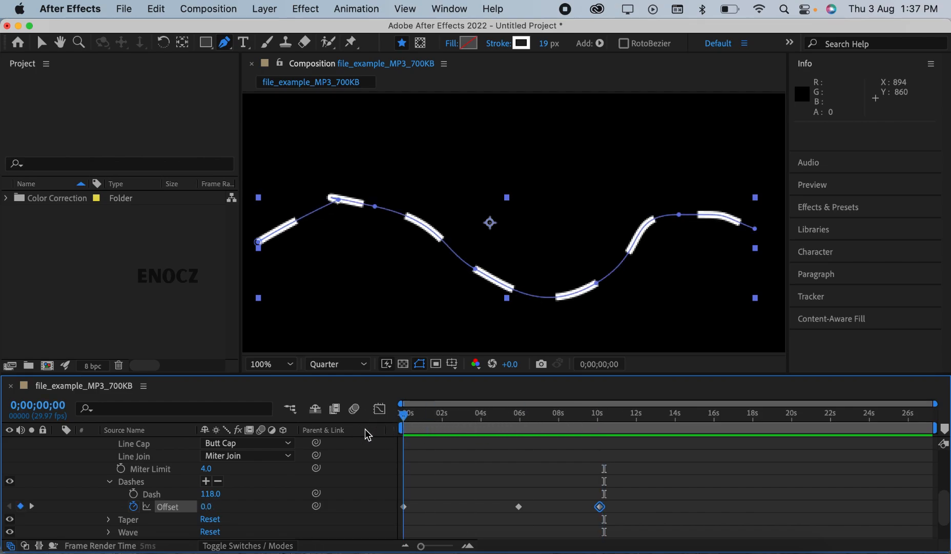
{"action": "scroll", "coordinate": [188, 495], "scroll_direction": "up", "scroll_amount": 1}
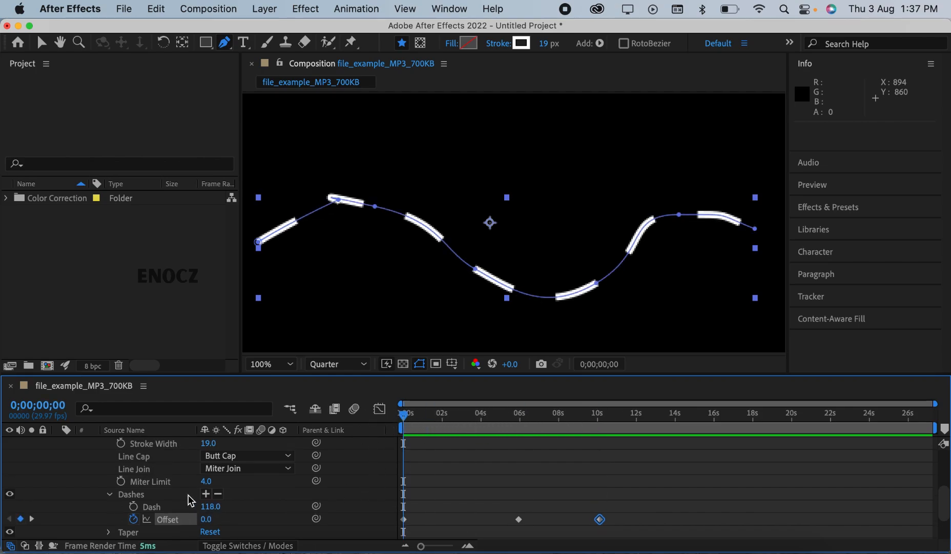
Step: Collapse the Stroke 1 properties, expand Path 1 and set a Path keyframe at the first frame
{"action": "scroll", "coordinate": [135, 500], "scroll_direction": "up", "scroll_amount": 5}
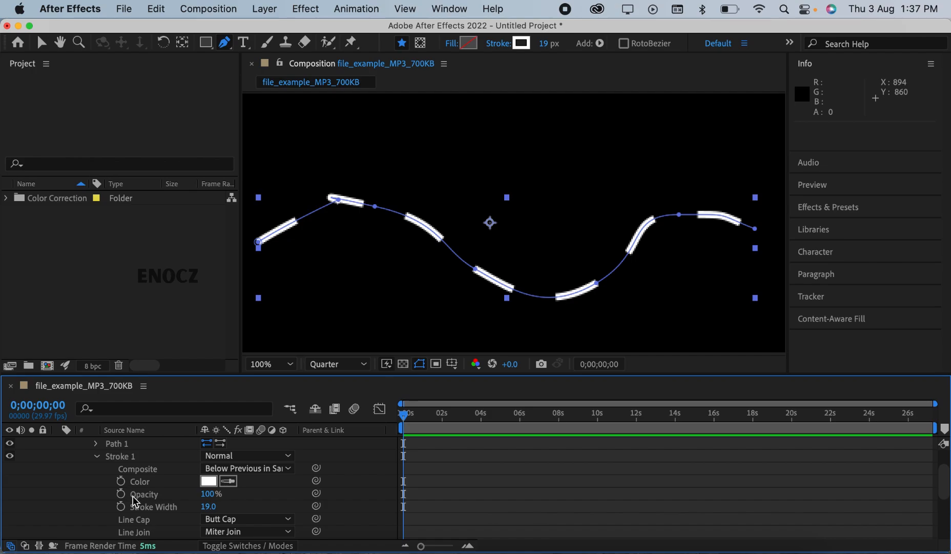
{"action": "scroll", "coordinate": [129, 495], "scroll_direction": "down", "scroll_amount": 3}
{"action": "scroll", "coordinate": [135, 493], "scroll_direction": "up", "scroll_amount": 6}
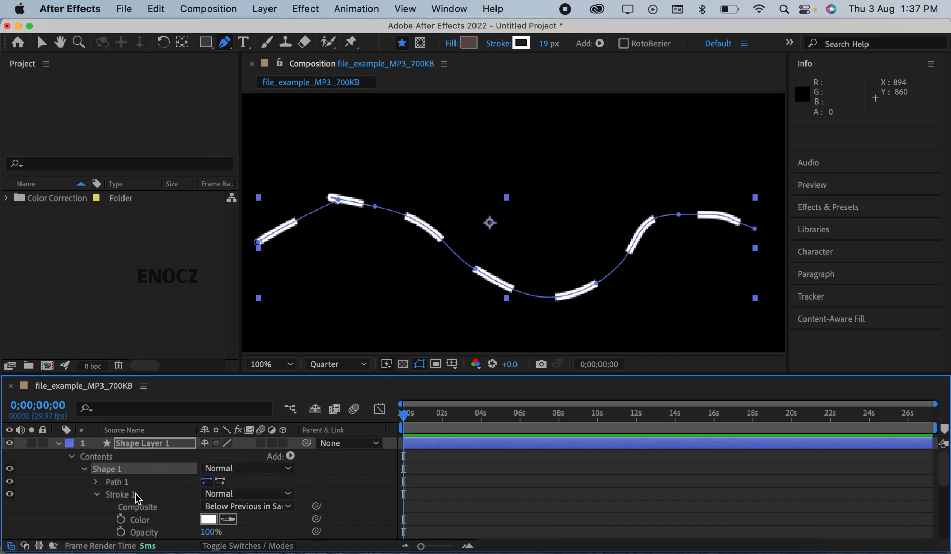
{"action": "left_click", "coordinate": [97, 495]}
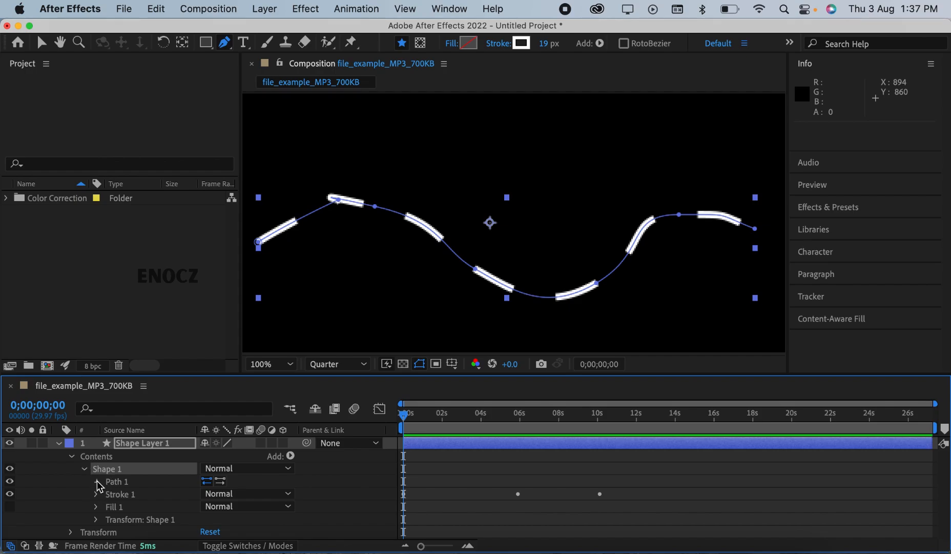
{"action": "left_click", "coordinate": [98, 481]}
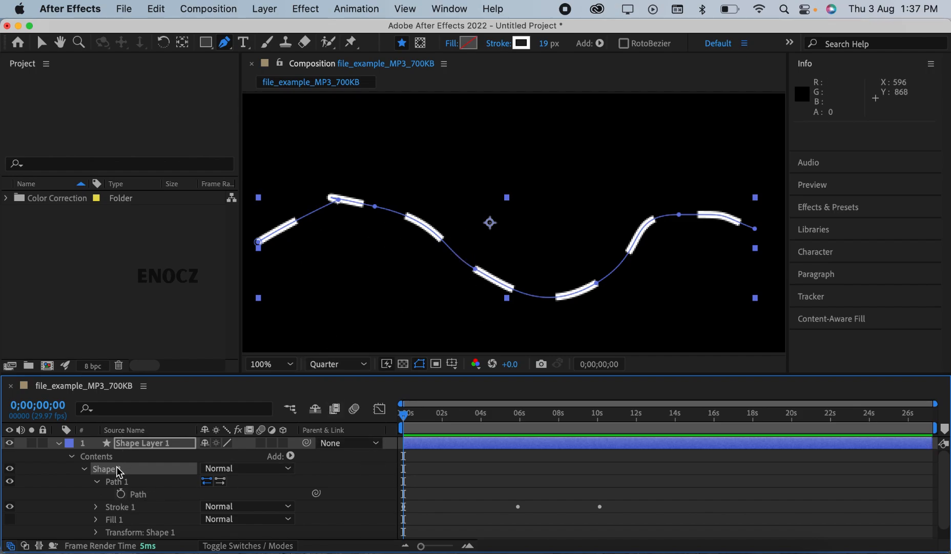
{"action": "left_click", "coordinate": [97, 482]}
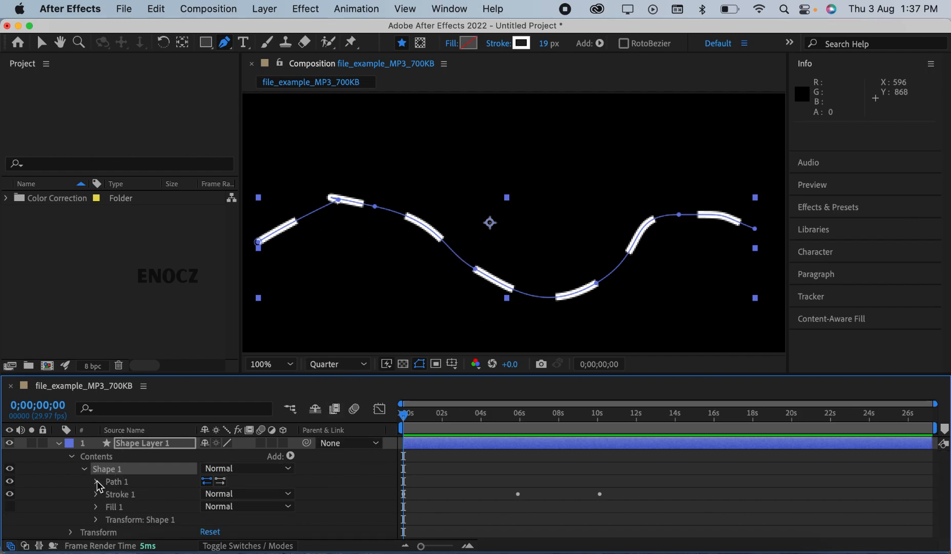
{"action": "left_click", "coordinate": [97, 482]}
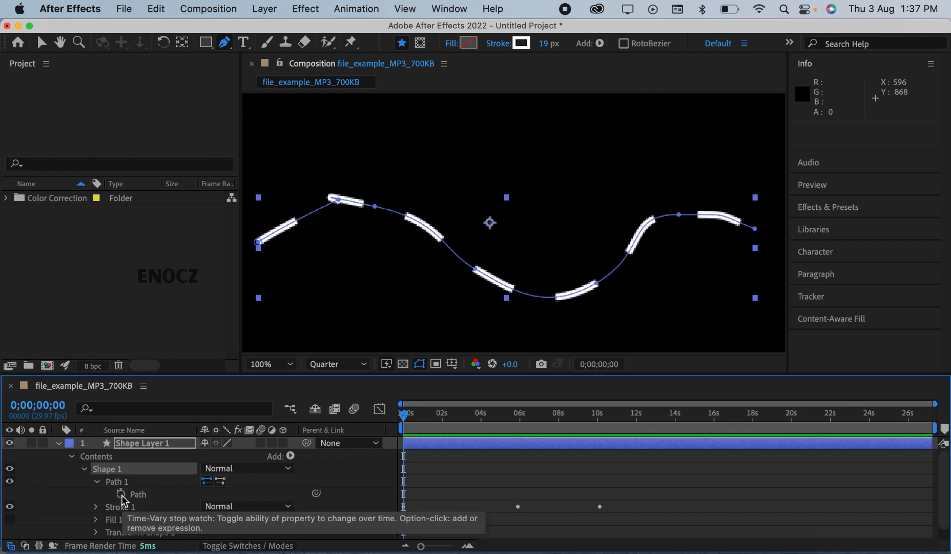
{"action": "left_click", "coordinate": [121, 494]}
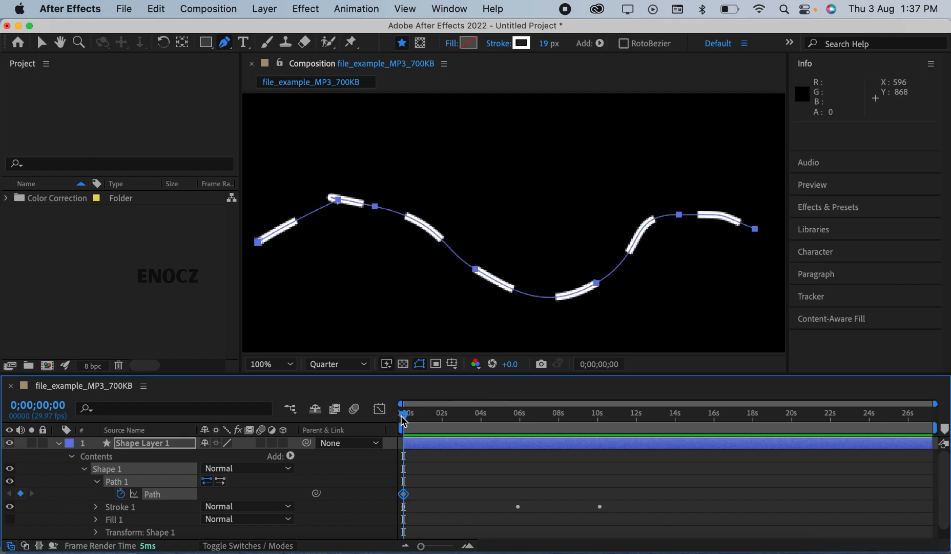
Step: At 0;00;05;29, move the path slightly down, lower its two left-peak vertices, raise the trough's right vertex and lower the right-peak vertex
{"action": "left_click_drag", "start_coordinate": [404, 420], "coordinate": [519, 418]}
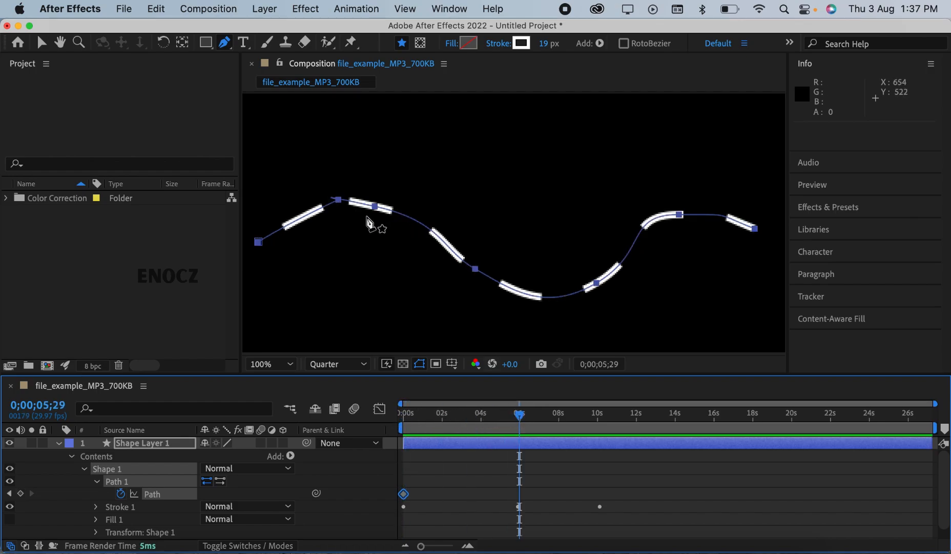
{"action": "left_click_drag", "start_coordinate": [338, 200], "coordinate": [341, 214]}
{"action": "left_click", "coordinate": [95, 443]}
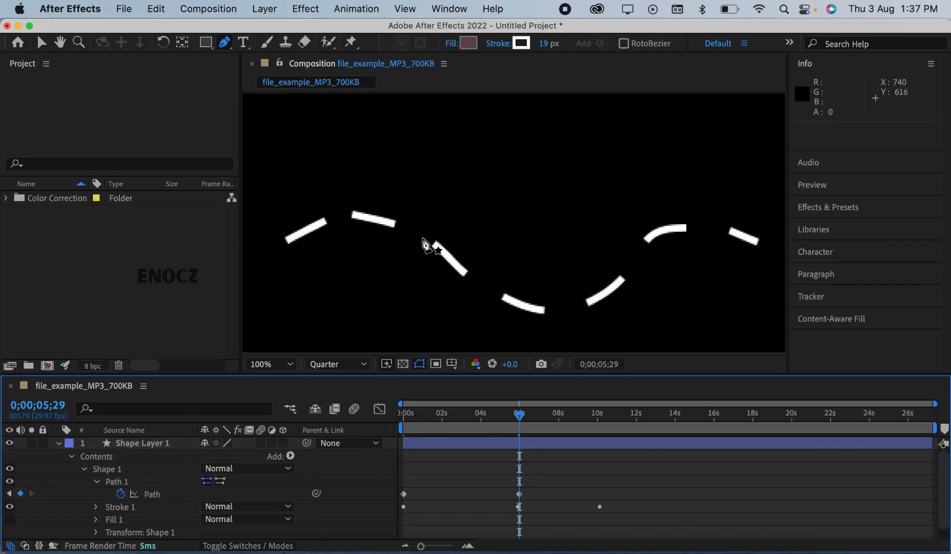
{"action": "left_click", "coordinate": [339, 222]}
{"action": "left_click_drag", "start_coordinate": [342, 221], "coordinate": [348, 253]}
{"action": "left_click", "coordinate": [378, 219]}
{"action": "left_click_drag", "start_coordinate": [378, 219], "coordinate": [407, 301]}
{"action": "left_click", "coordinate": [599, 296]}
{"action": "left_click_drag", "start_coordinate": [599, 297], "coordinate": [570, 217]}
{"action": "left_click_drag", "start_coordinate": [683, 229], "coordinate": [688, 271]}
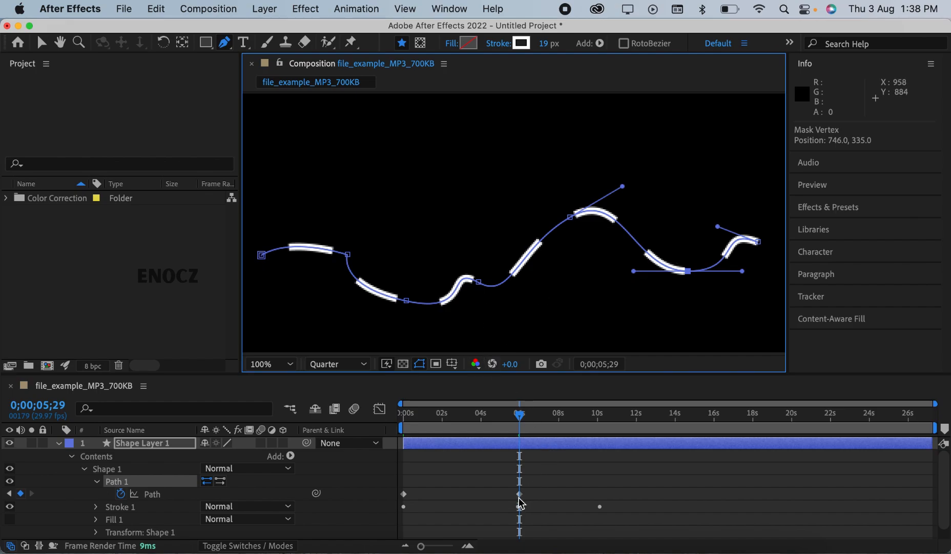
Step: At 0;00;10;00, reshape the path by raising its two lowered left vertices, lowering the crest vertex and raising the right trough vertex
{"action": "left_click", "coordinate": [518, 416]}
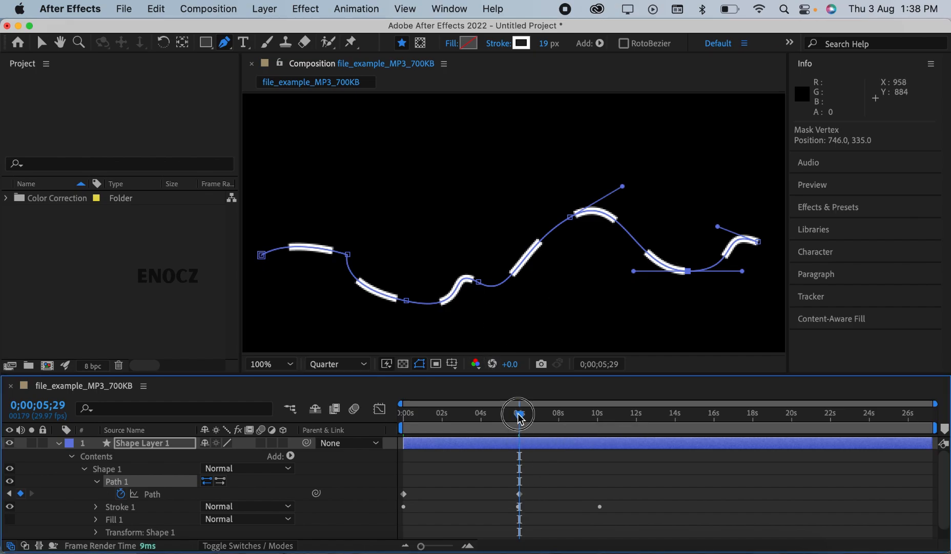
{"action": "left_click_drag", "start_coordinate": [518, 416], "coordinate": [598, 422]}
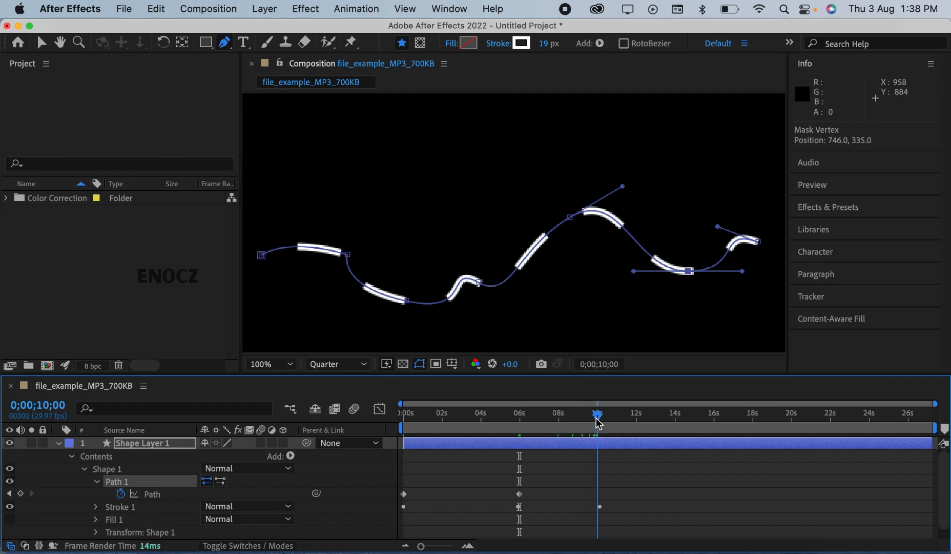
{"action": "left_click_drag", "start_coordinate": [350, 258], "coordinate": [376, 195]}
{"action": "left_click_drag", "start_coordinate": [402, 302], "coordinate": [450, 212]}
{"action": "left_click_drag", "start_coordinate": [569, 217], "coordinate": [582, 282]}
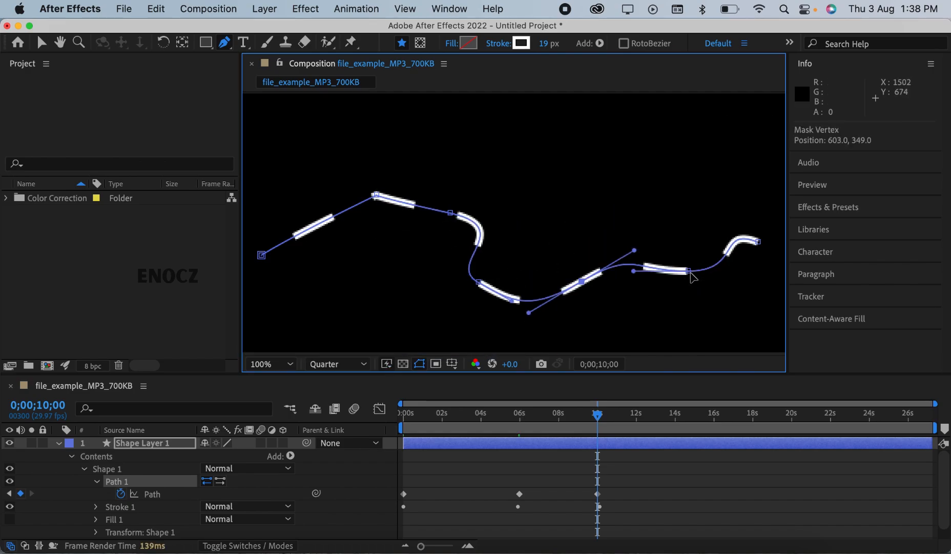
{"action": "left_click_drag", "start_coordinate": [688, 270], "coordinate": [663, 200]}
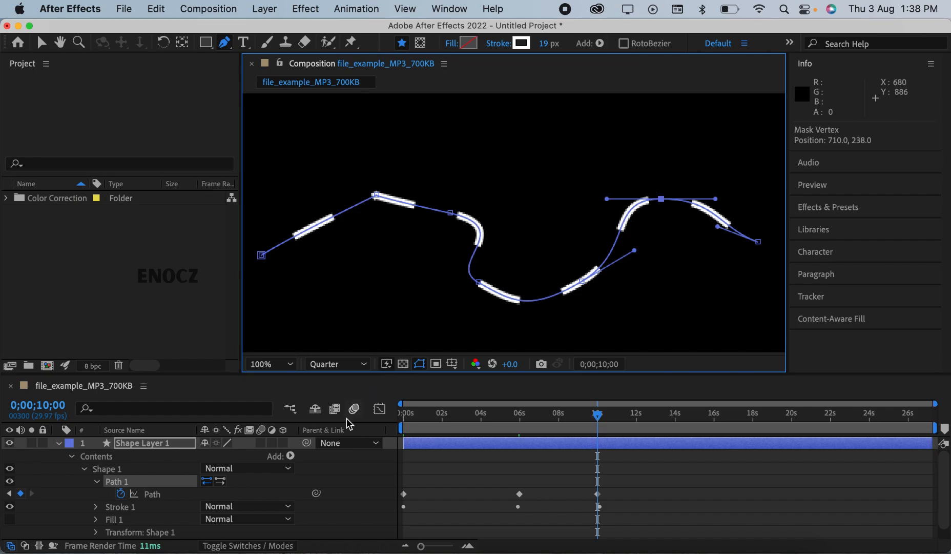
Step: Preview the path shape animation from the first frame
{"action": "left_click_drag", "start_coordinate": [603, 424], "coordinate": [350, 437]}
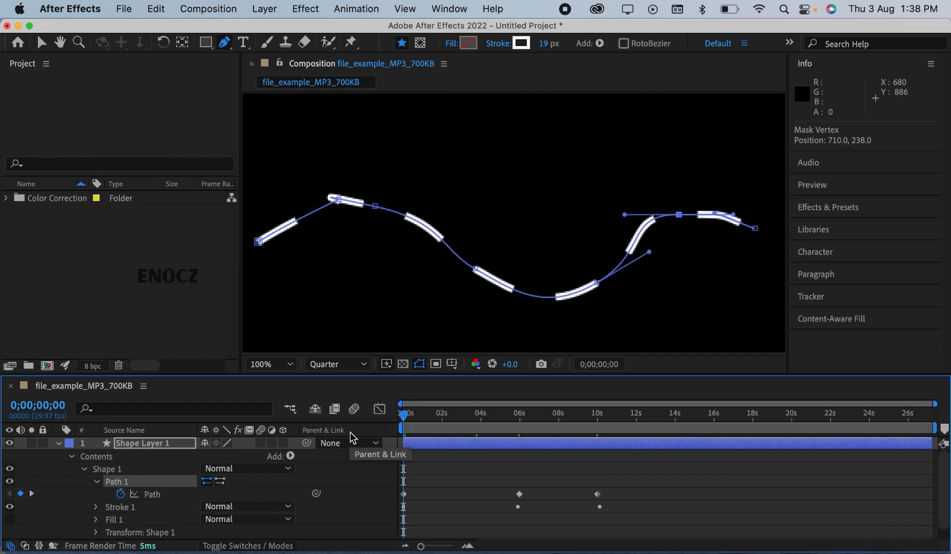
{"action": "key", "text": "space"}
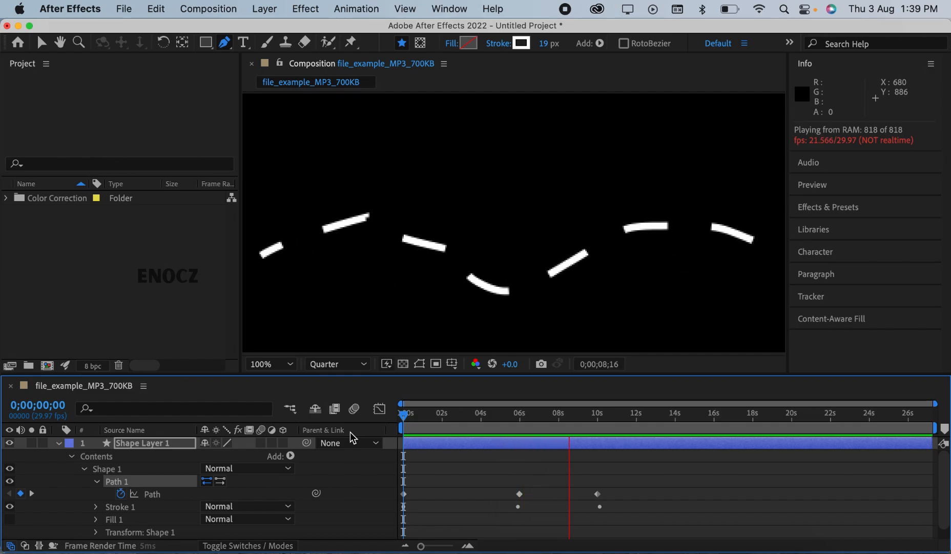
{"action": "key", "text": "space"}
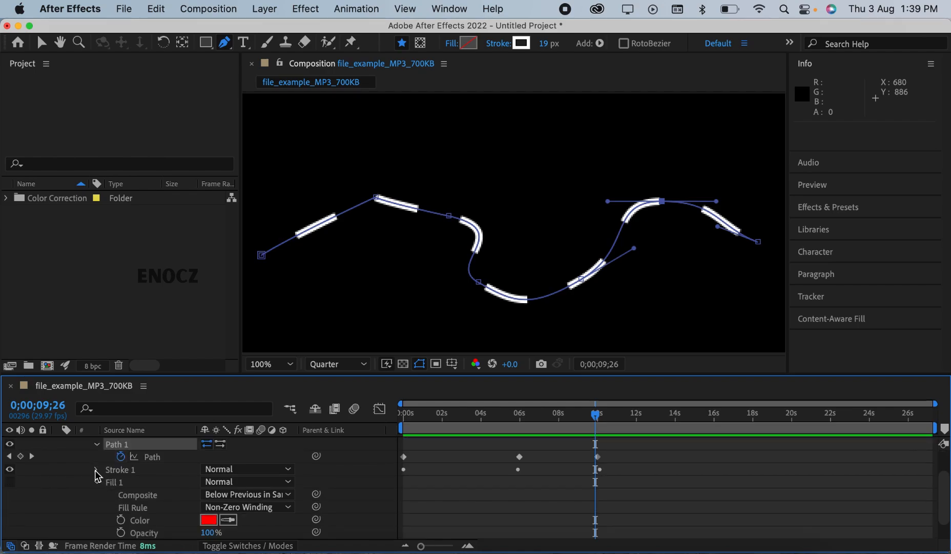
Step: Expand Stroke 1 and set a Color keyframe with white at the first frame
{"action": "left_click", "coordinate": [96, 469]}
{"action": "scroll", "coordinate": [156, 484], "scroll_direction": "down", "scroll_amount": 2}
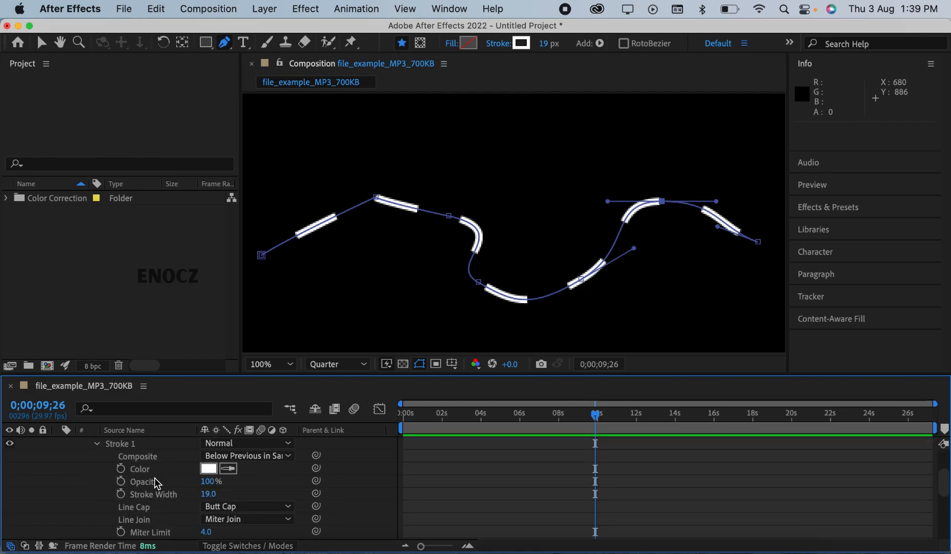
{"action": "scroll", "coordinate": [160, 487], "scroll_direction": "down", "scroll_amount": 1}
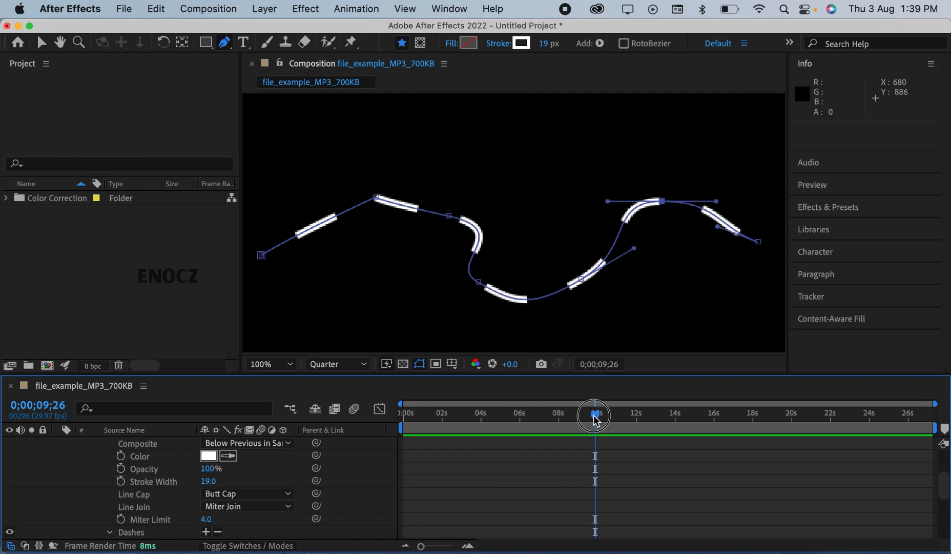
{"action": "left_click_drag", "start_coordinate": [594, 418], "coordinate": [357, 409]}
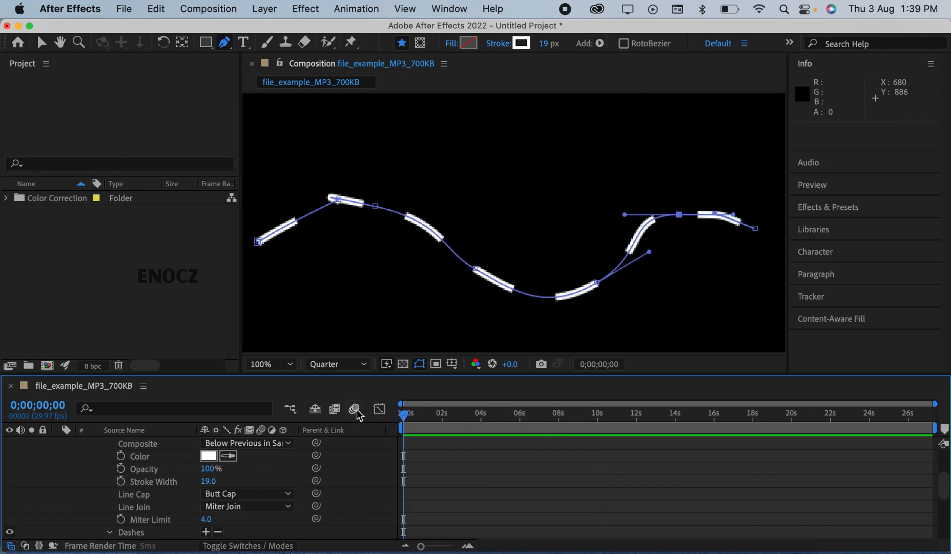
{"action": "left_click", "coordinate": [121, 455]}
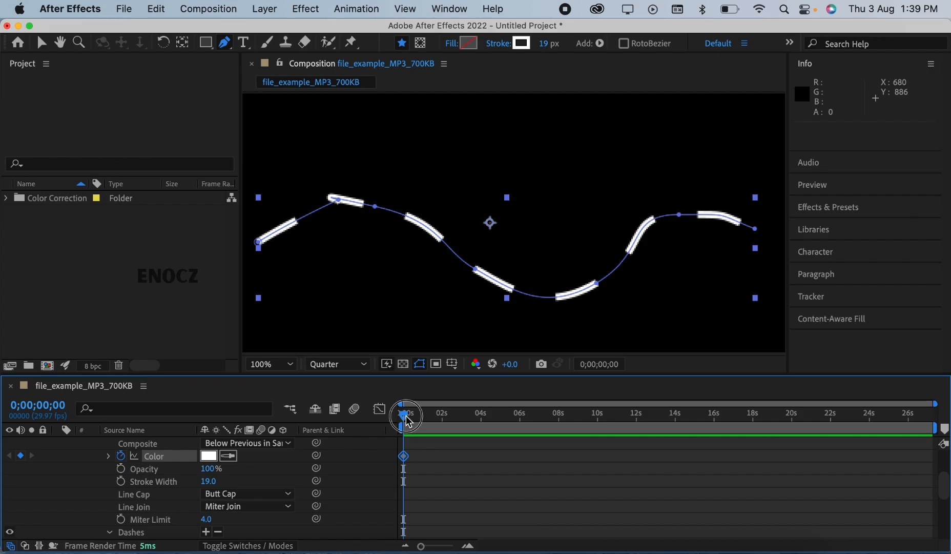
Step: Add a second stroke Color keyframe with red FF0000 at 0;00;05;29
{"action": "mouse_move", "coordinate": [407, 422]}
{"action": "left_mouse_down"}
{"action": "mouse_move", "coordinate": [533, 419]}
{"action": "mouse_move", "coordinate": [519, 418]}
{"action": "left_mouse_up"}
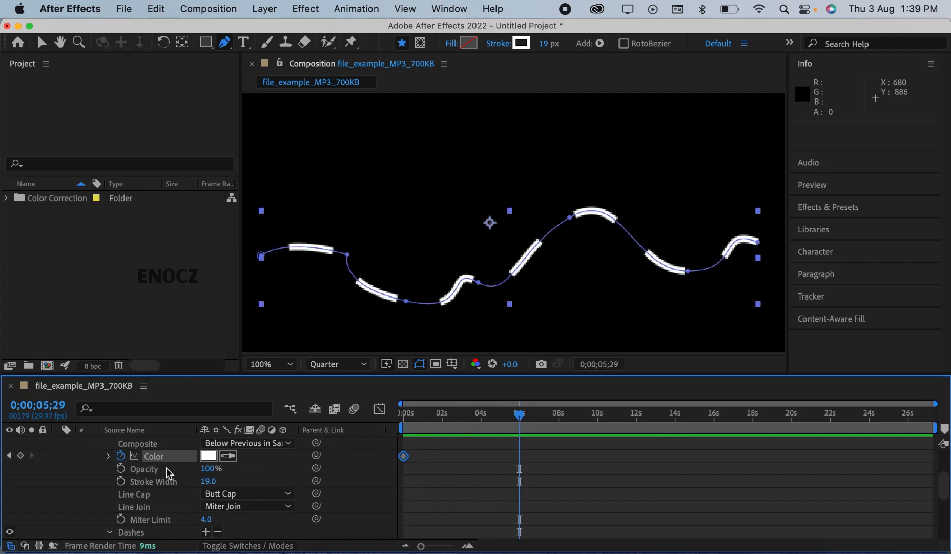
{"action": "left_click", "coordinate": [207, 456]}
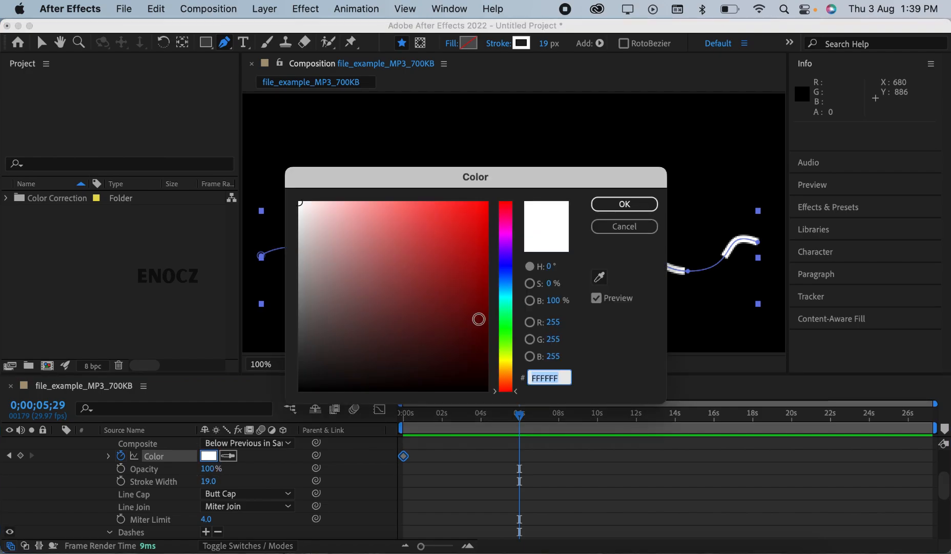
{"action": "left_click_drag", "start_coordinate": [477, 293], "coordinate": [489, 201]}
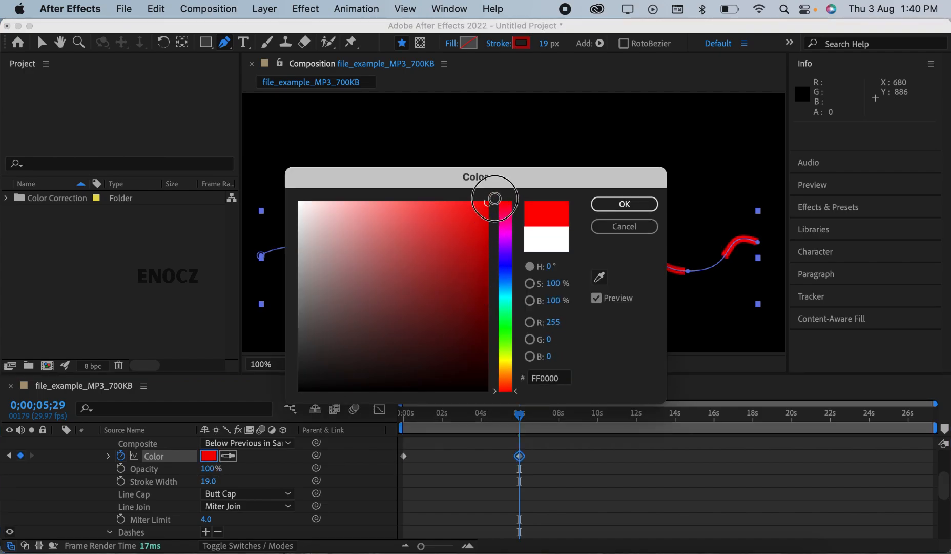
{"action": "left_click", "coordinate": [640, 207]}
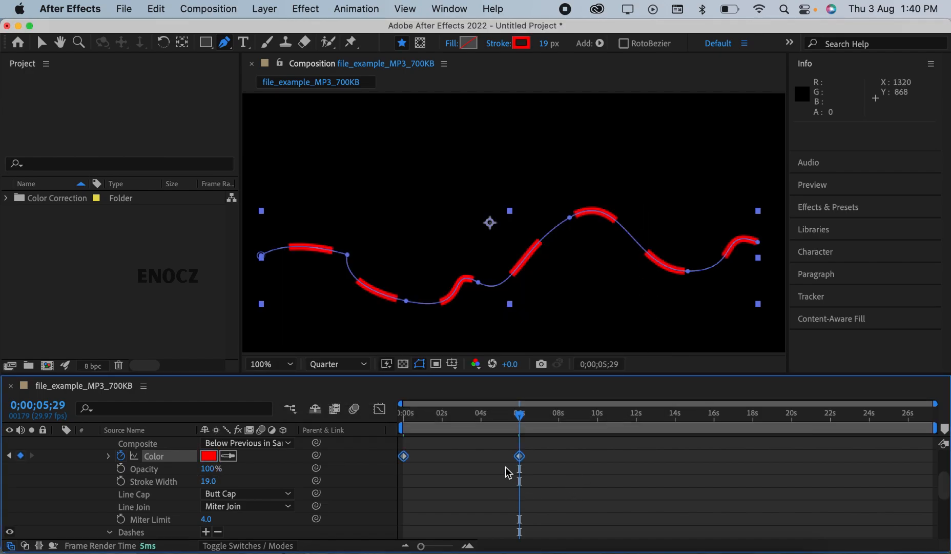
Step: Preview the white-to-red stroke color animation from the first frame
{"action": "left_click_drag", "start_coordinate": [520, 415], "coordinate": [299, 416]}
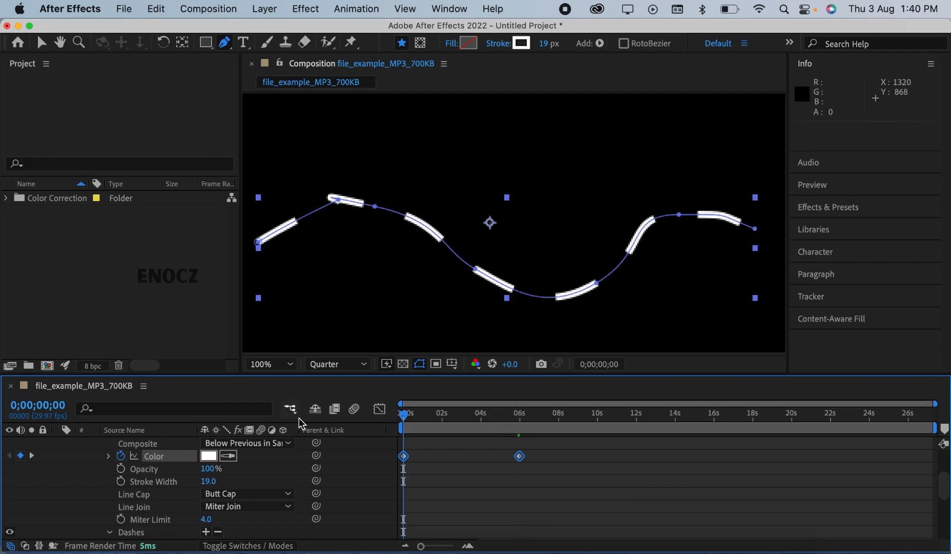
{"action": "key", "text": "space"}
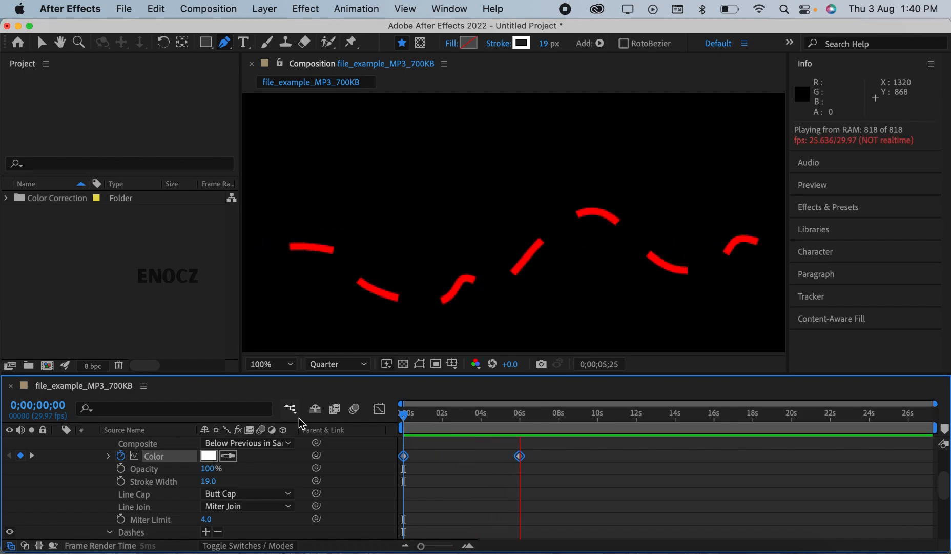
{"action": "key", "text": "space"}
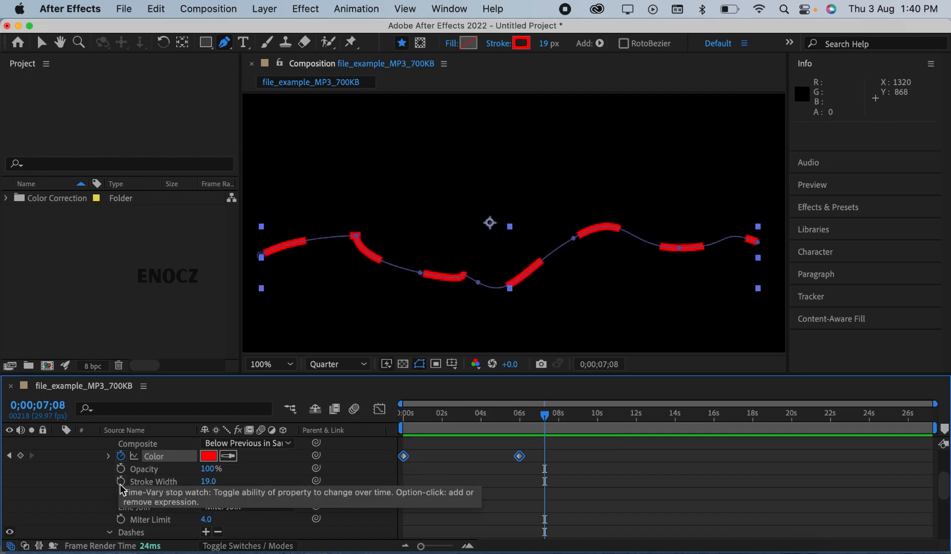
Step: Keyframe the Stroke Width from 0 at the first frame to 76 at 0;00;05;28
{"action": "left_click", "coordinate": [543, 413]}
{"action": "left_click", "coordinate": [380, 410]}
{"action": "key", "text": "Home"}
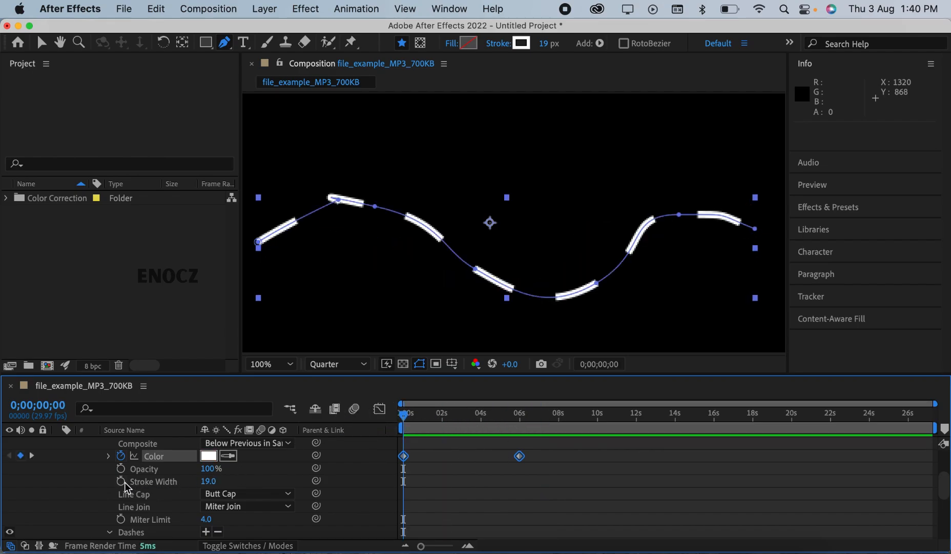
{"action": "left_click_drag", "start_coordinate": [207, 481], "coordinate": [161, 486]}
{"action": "left_click", "coordinate": [120, 481]}
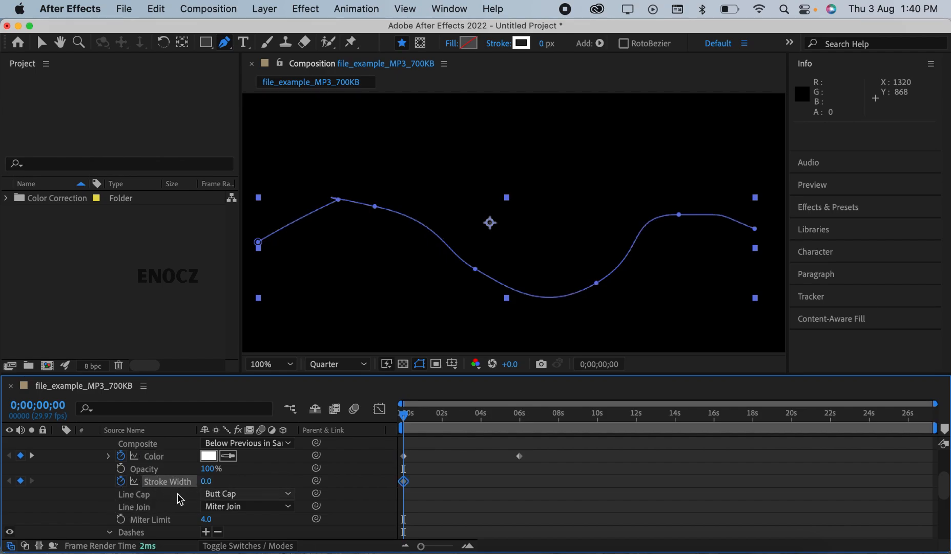
{"action": "left_click_drag", "start_coordinate": [403, 413], "coordinate": [520, 414]}
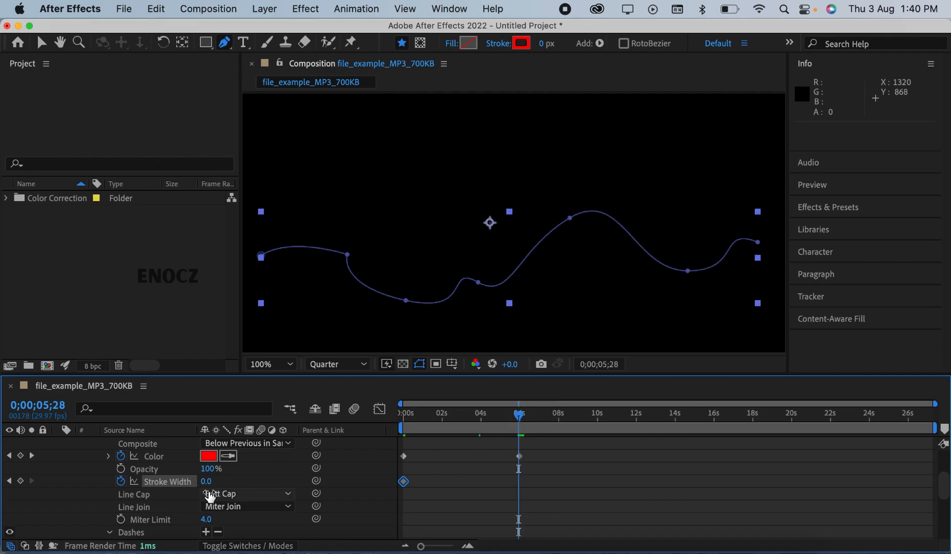
{"action": "left_click_drag", "start_coordinate": [206, 480], "coordinate": [260, 479]}
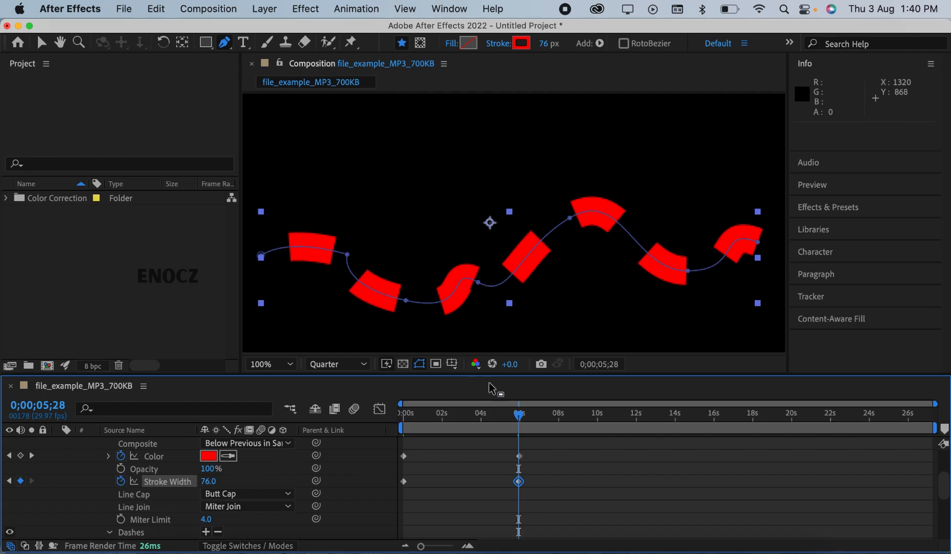
Step: Preview the combined stroke width and color animation from the first frame, then scrub the playhead back toward the start
{"action": "left_click_drag", "start_coordinate": [518, 415], "coordinate": [295, 428]}
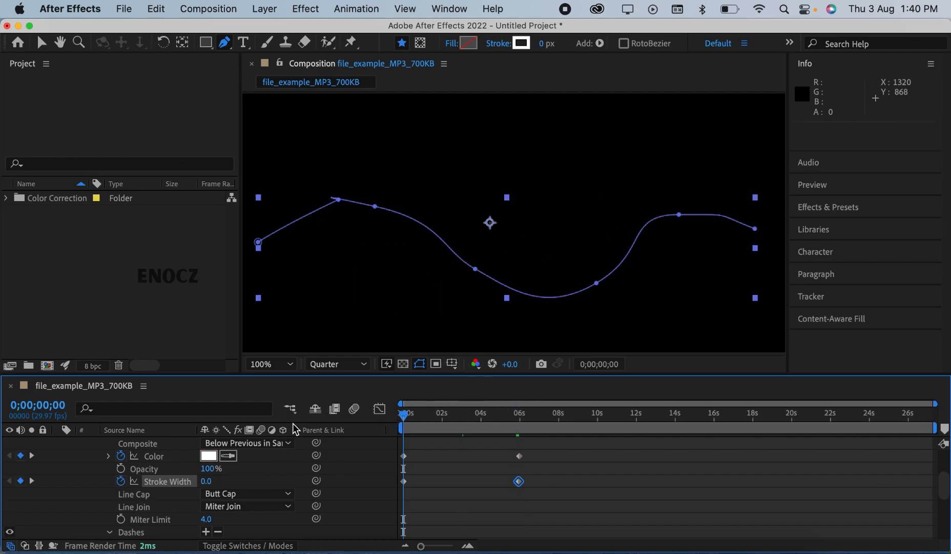
{"action": "key", "text": "space"}
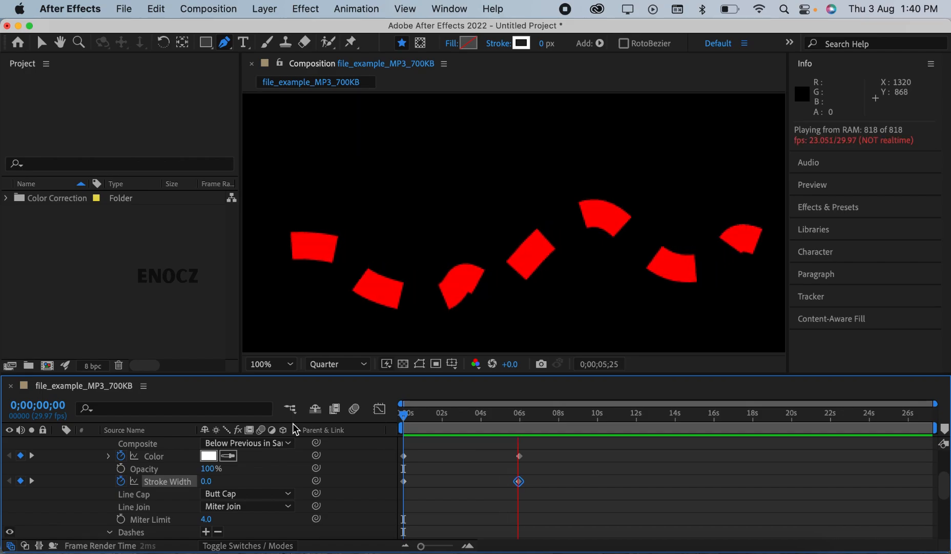
{"action": "key", "text": "space"}
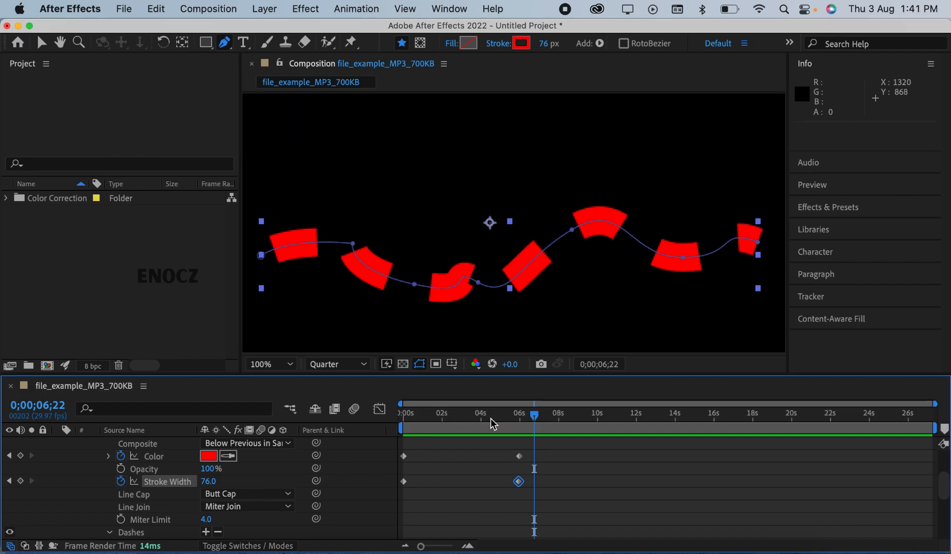
{"action": "left_click", "coordinate": [534, 418]}
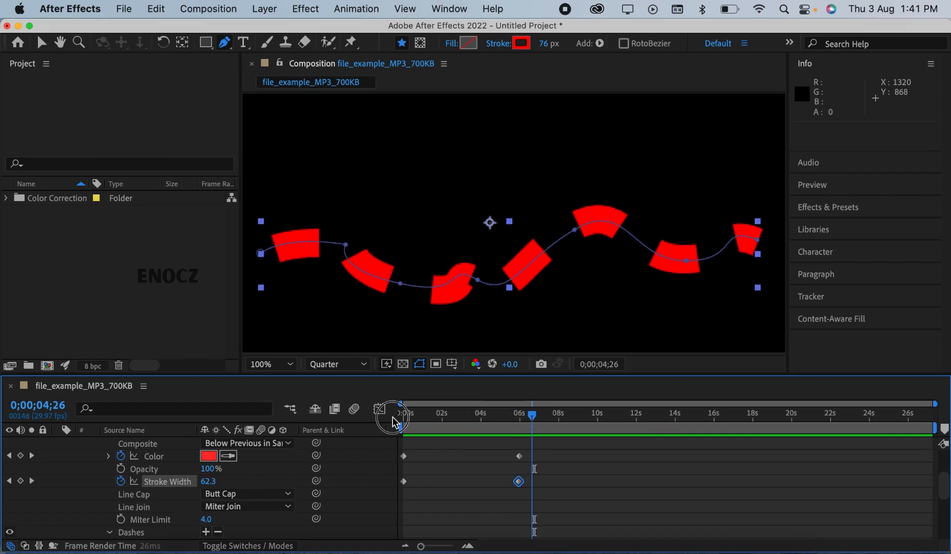